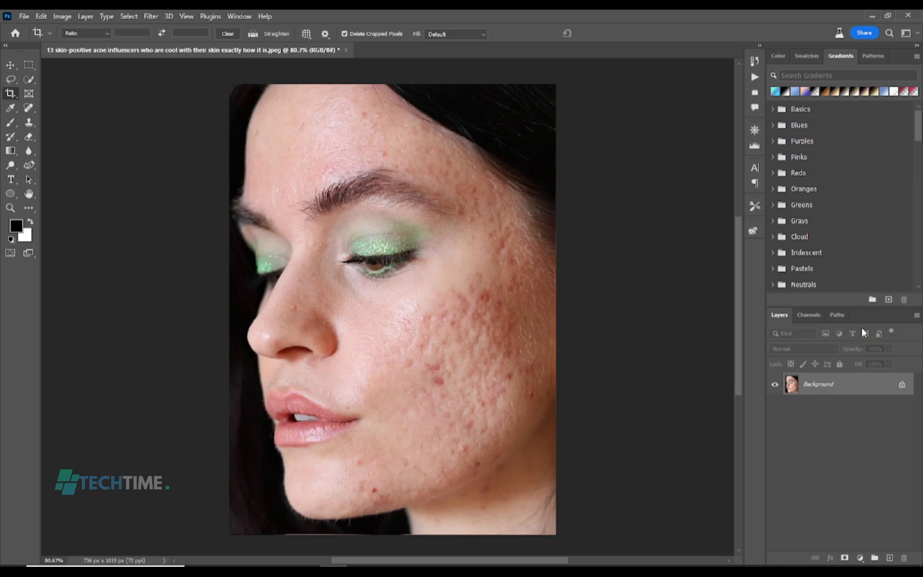
Duplicate the Background layer and add a Black & White adjustment layer above the copy with Reds at -117.
{"action": "key", "text": "ctrl+j"}
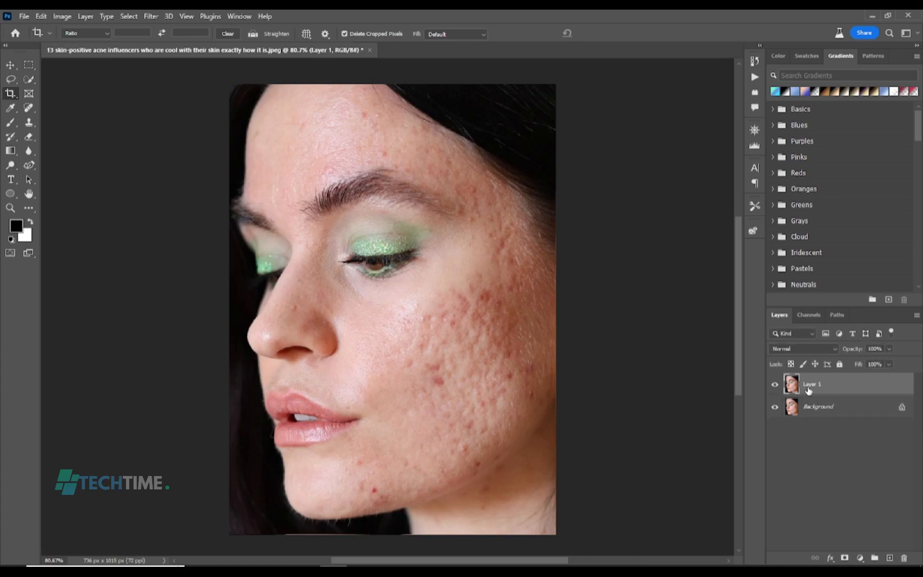
{"action": "left_click", "coordinate": [860, 558]}
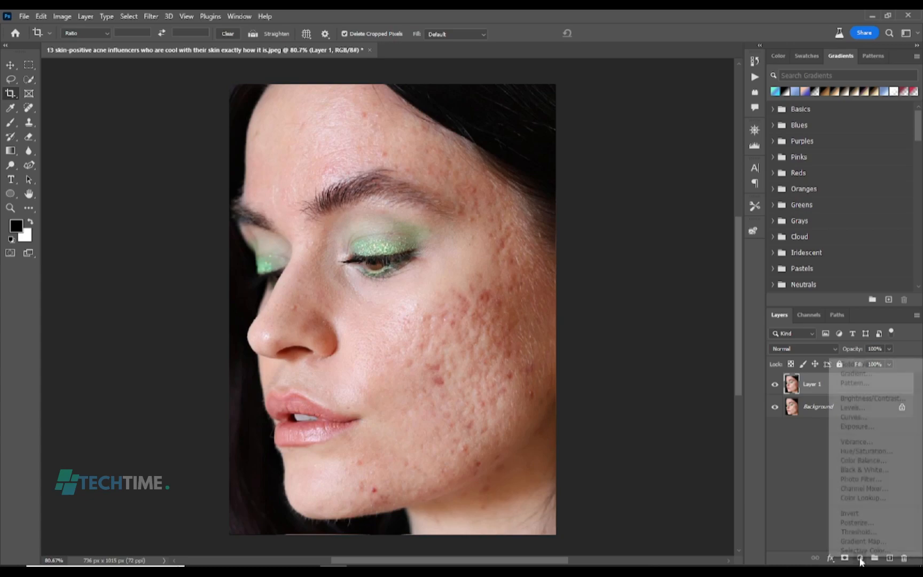
{"action": "left_click", "coordinate": [856, 471]}
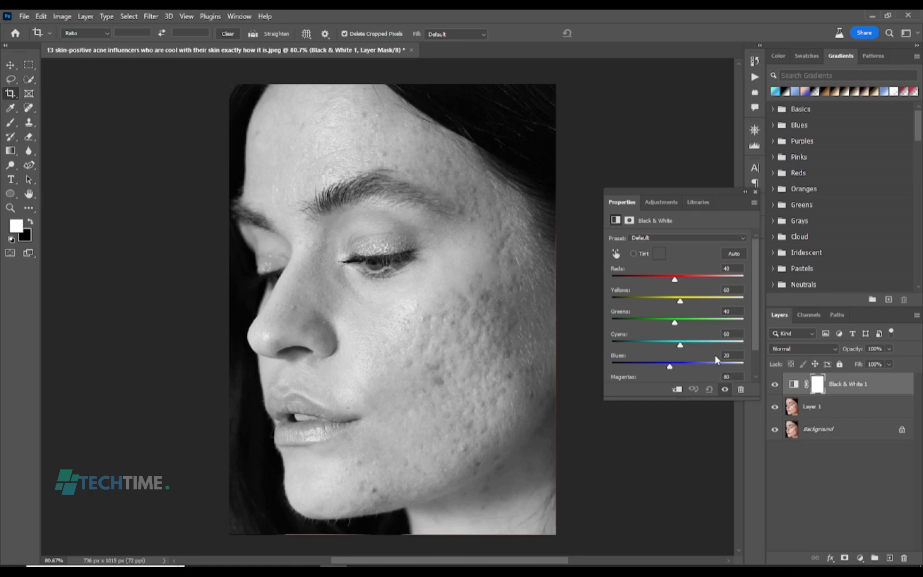
{"action": "left_click_drag", "start_coordinate": [676, 281], "coordinate": [635, 284]}
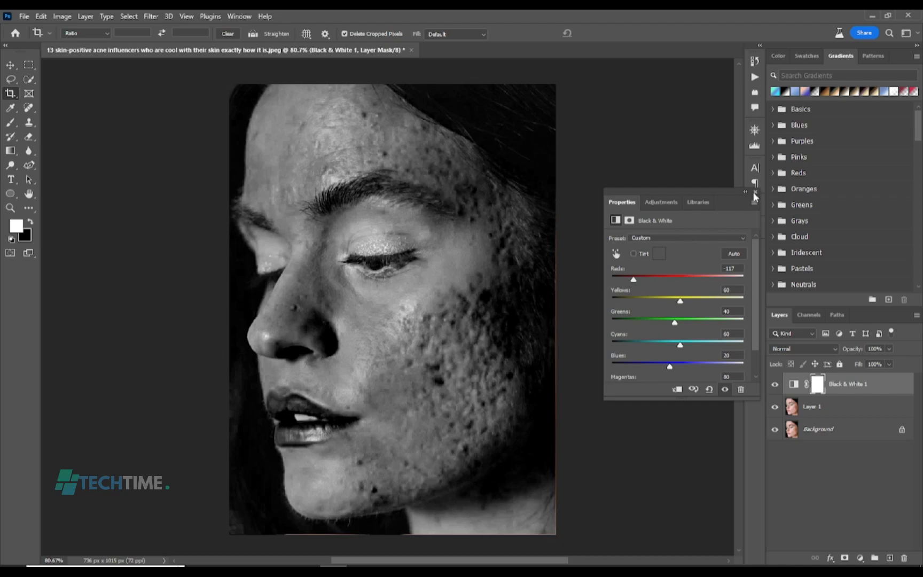
{"action": "left_click", "coordinate": [756, 192]}
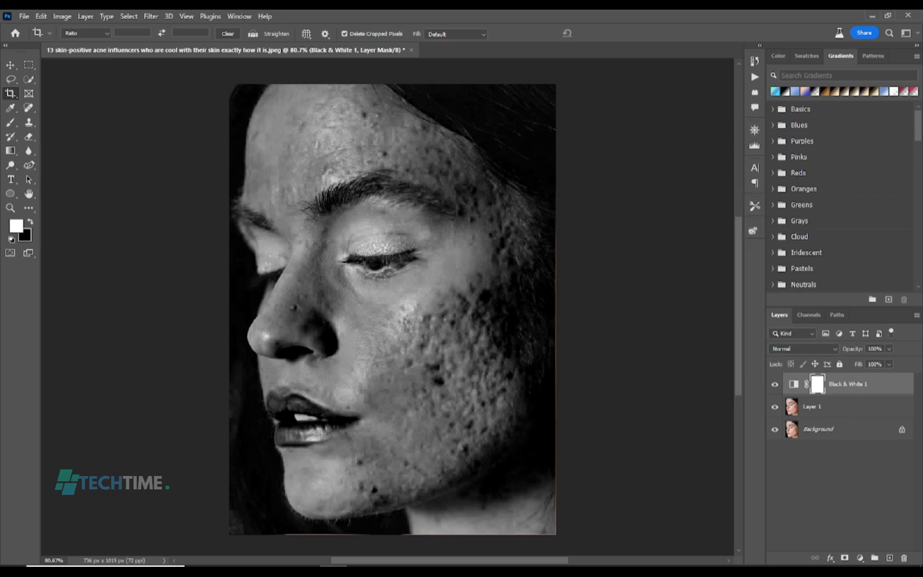
Add a Curves adjustment layer on top and raise the RGB curve's midpoint slightly to brighten the midtones.
{"action": "left_click", "coordinate": [860, 557]}
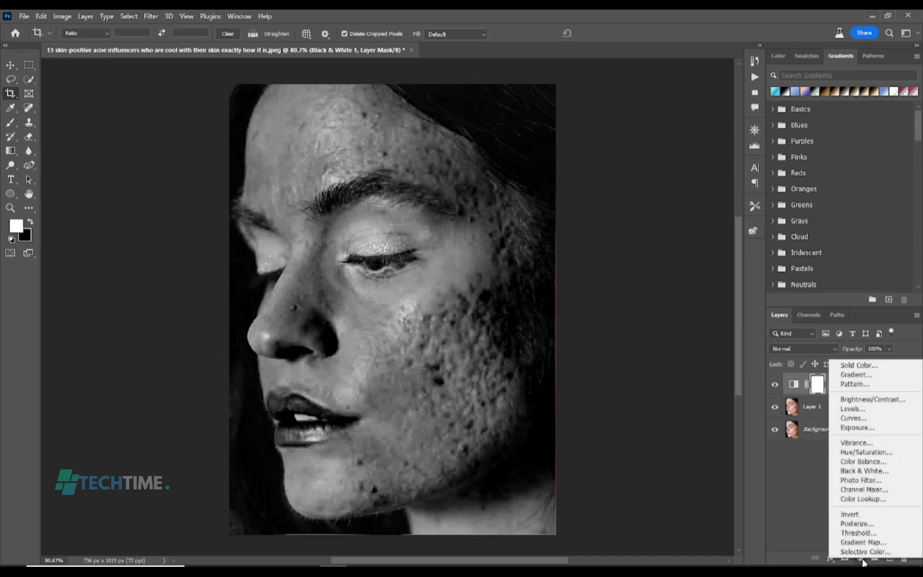
{"action": "left_click", "coordinate": [853, 419]}
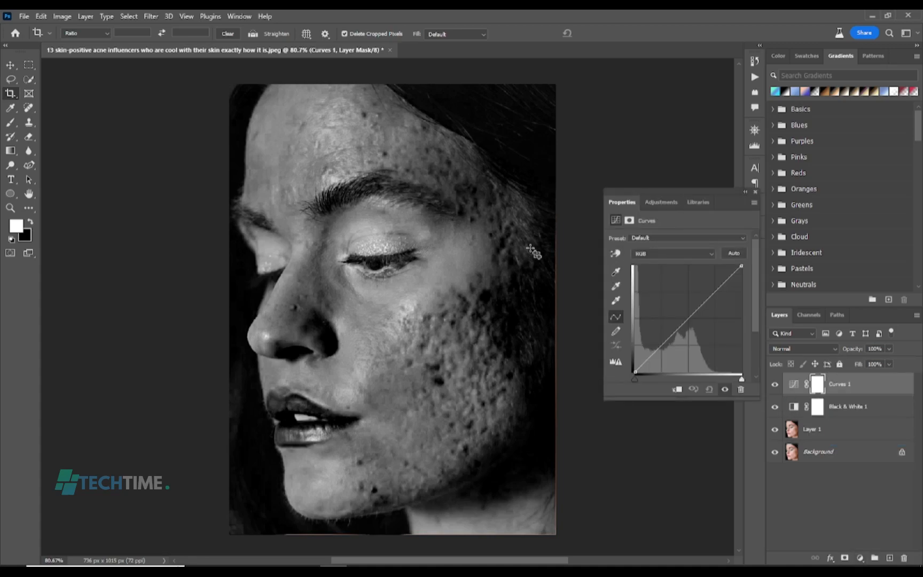
{"action": "left_click_drag", "start_coordinate": [688, 316], "coordinate": [681, 311]}
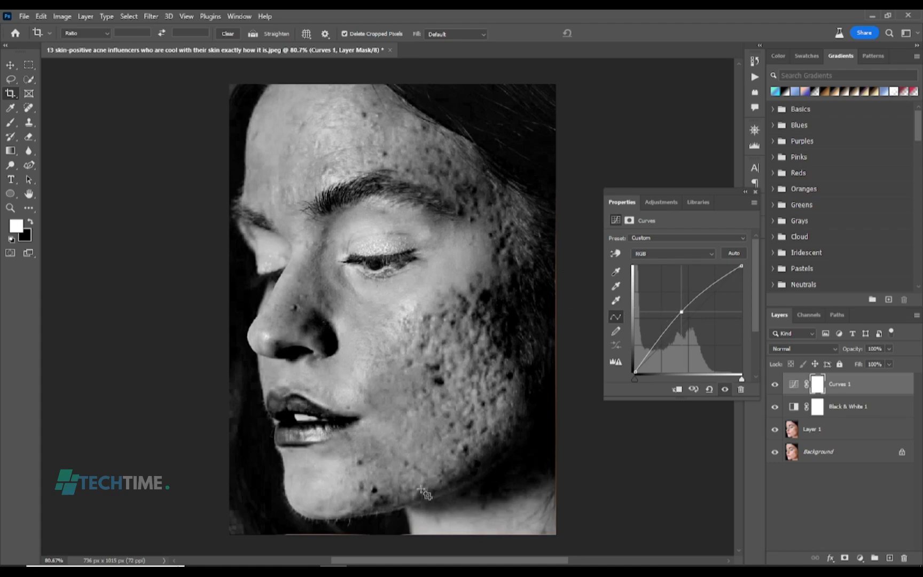
{"action": "left_click", "coordinate": [754, 192]}
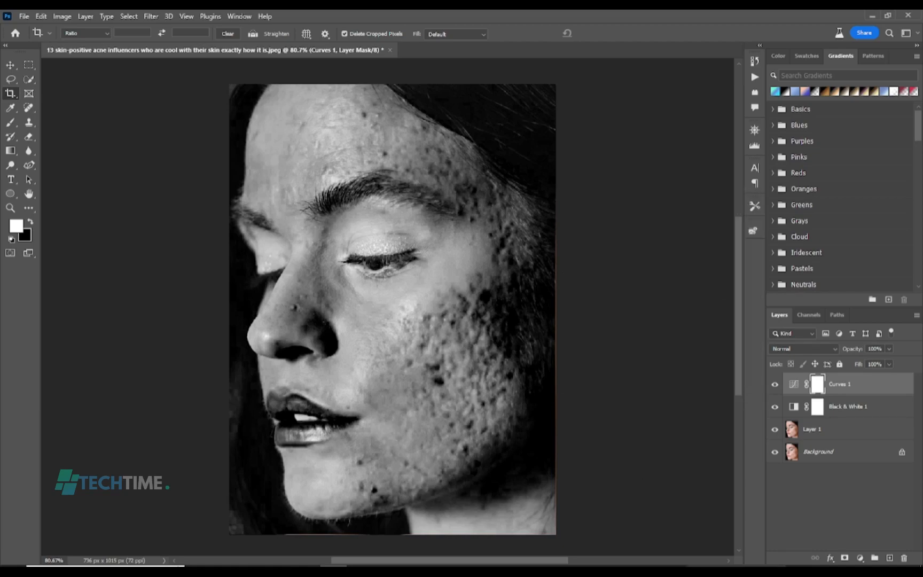
Add an empty layer directly above Layer 1 and choose the Healing Brush Tool with sampling set to Current & Below.
{"action": "left_click", "coordinate": [830, 430]}
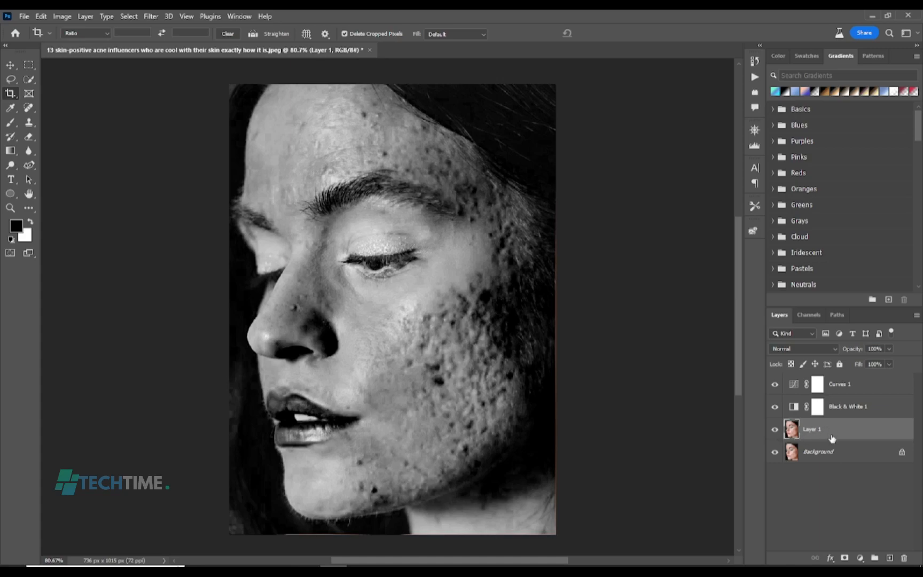
{"action": "left_click", "coordinate": [890, 558]}
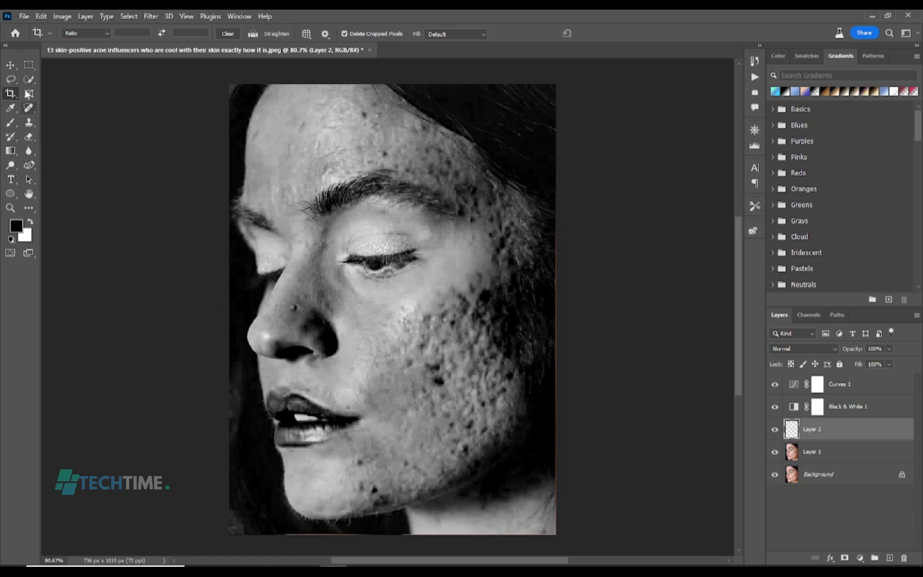
{"action": "left_click", "coordinate": [29, 108]}
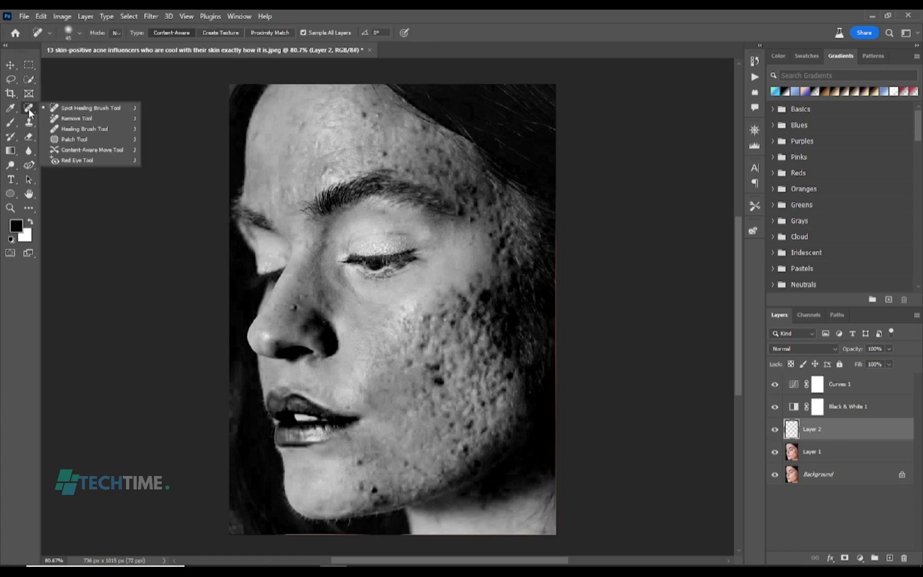
{"action": "left_click", "coordinate": [80, 129]}
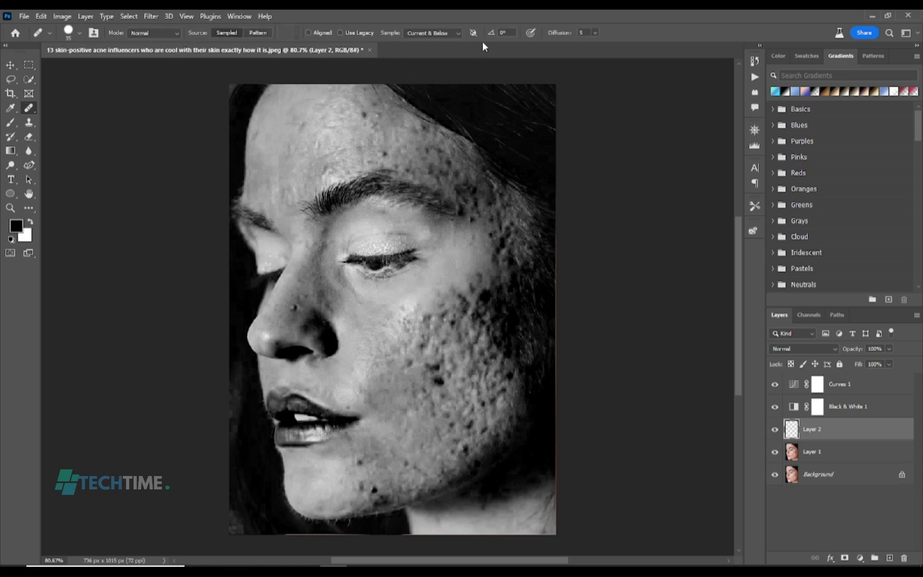
{"action": "left_click", "coordinate": [423, 33]}
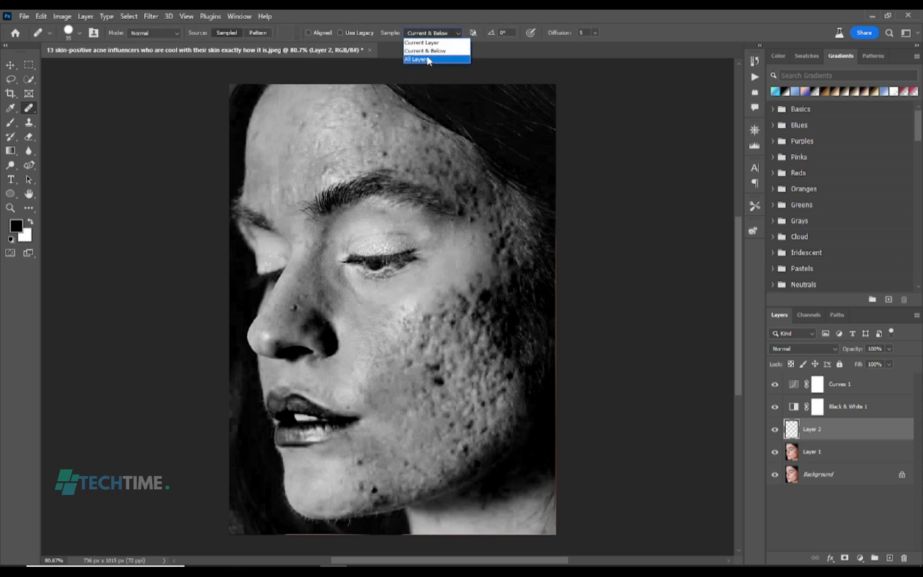
{"action": "left_click", "coordinate": [449, 33]}
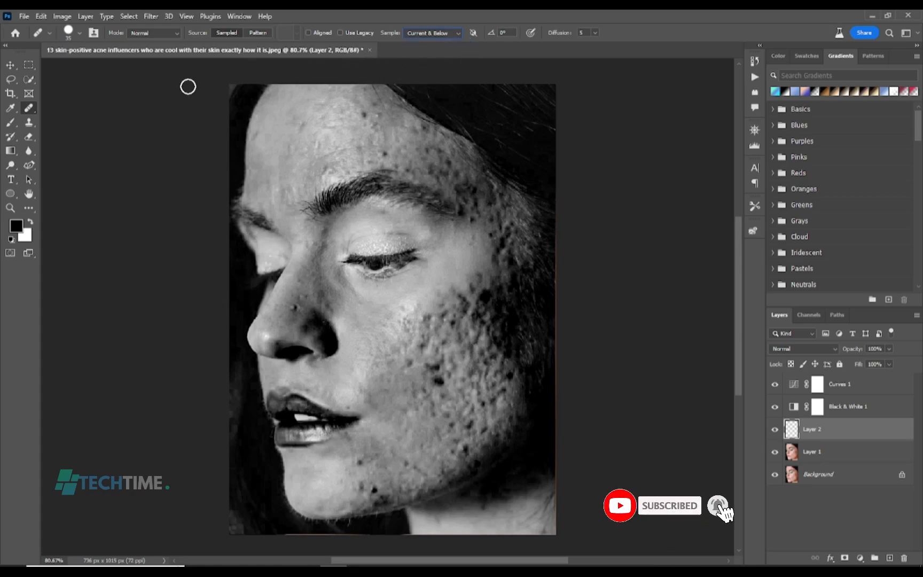
{"action": "right_click", "coordinate": [30, 109]}
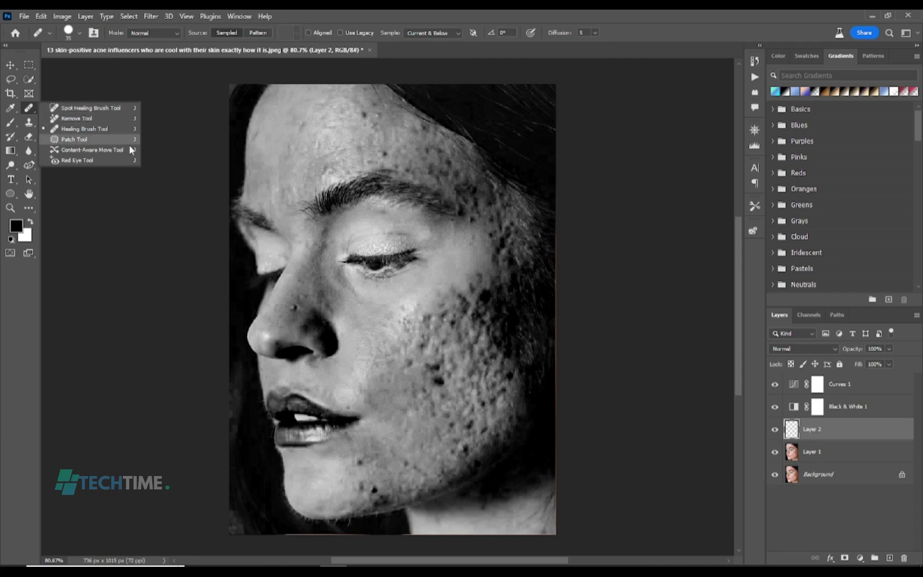
{"action": "left_click", "coordinate": [97, 130]}
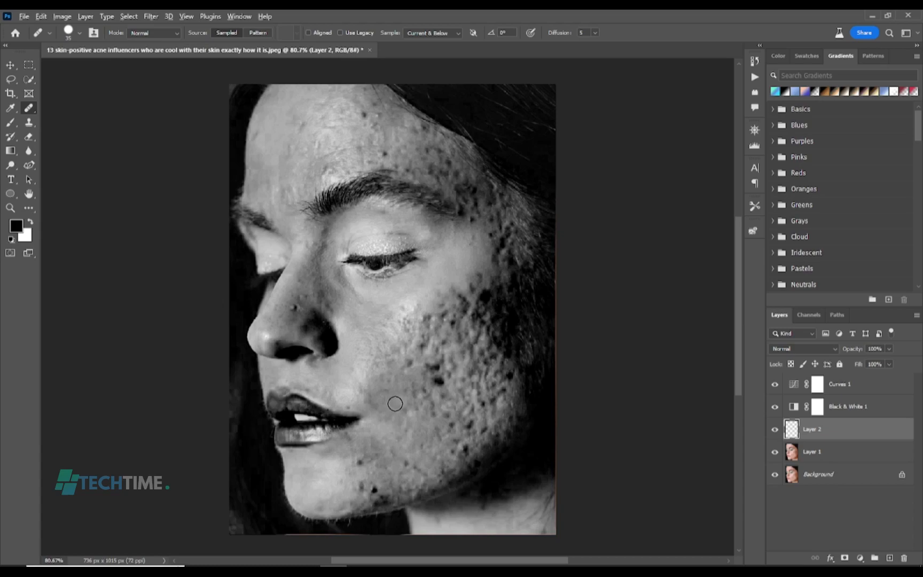
Heal the dark blemishes in the middle of the cheek on Layer 2.
{"action": "left_click", "coordinate": [438, 383]}
{"action": "left_click", "coordinate": [441, 402]}
{"action": "left_click", "coordinate": [437, 383]}
{"action": "left_click", "coordinate": [437, 395]}
{"action": "left_click", "coordinate": [422, 349]}
{"action": "left_click", "coordinate": [397, 367]}
Heal the dark spot on the side of the nose and the blemishes on the chin.
{"action": "left_click", "coordinate": [293, 306]}
{"action": "left_click", "coordinate": [384, 460]}
{"action": "left_click", "coordinate": [359, 462]}
{"action": "left_click", "coordinate": [369, 486]}
{"action": "left_click", "coordinate": [367, 487]}
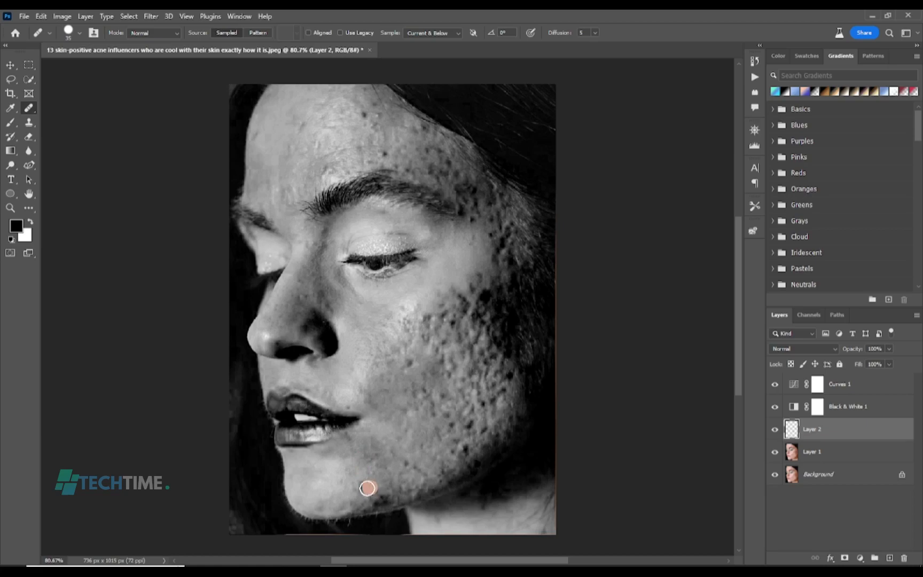
{"action": "left_click", "coordinate": [378, 488]}
{"action": "left_click", "coordinate": [373, 492]}
Heal the acne marks across the lower cheek and along the jaw up to the outer cheek.
{"action": "left_click", "coordinate": [405, 468]}
{"action": "left_click", "coordinate": [429, 427]}
{"action": "left_click", "coordinate": [411, 363]}
{"action": "left_click", "coordinate": [442, 347]}
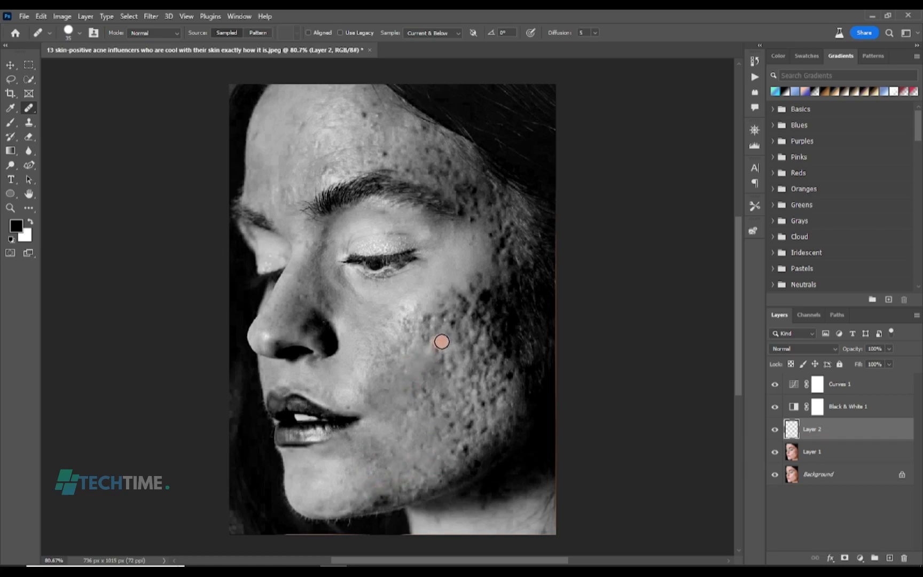
{"action": "left_click", "coordinate": [447, 318]}
{"action": "left_click", "coordinate": [453, 325]}
{"action": "left_click", "coordinate": [444, 364]}
{"action": "left_click", "coordinate": [442, 396]}
{"action": "left_click", "coordinate": [427, 396]}
{"action": "left_click", "coordinate": [445, 419]}
{"action": "left_click", "coordinate": [434, 412]}
{"action": "left_click", "coordinate": [434, 402]}
{"action": "left_click", "coordinate": [453, 428]}
{"action": "left_click", "coordinate": [464, 447]}
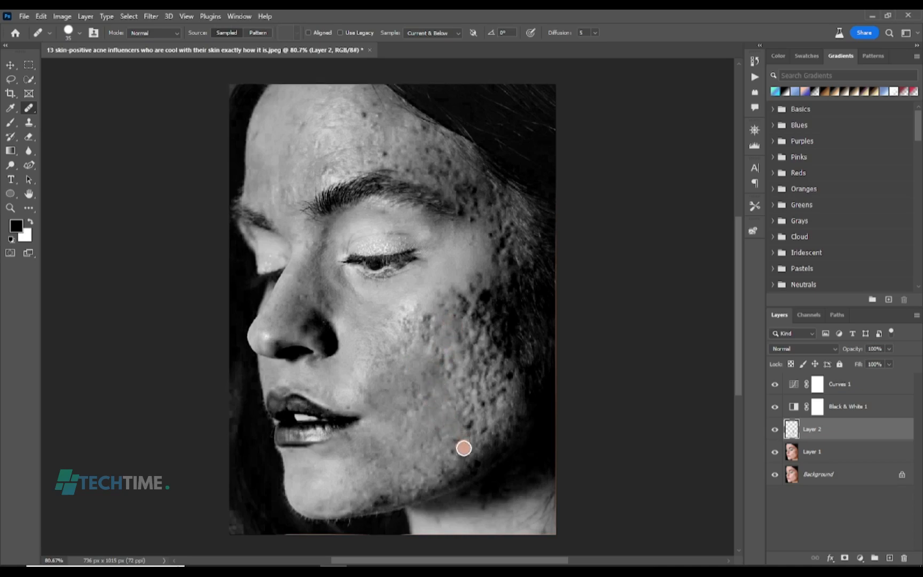
{"action": "left_click", "coordinate": [453, 439]}
{"action": "left_click", "coordinate": [483, 403]}
{"action": "left_click", "coordinate": [468, 410]}
{"action": "left_click", "coordinate": [477, 387]}
{"action": "left_click", "coordinate": [476, 396]}
{"action": "left_click", "coordinate": [500, 387]}
{"action": "left_click", "coordinate": [509, 377]}
{"action": "left_click", "coordinate": [488, 397]}
{"action": "left_click", "coordinate": [494, 383]}
Heal the dense acne scars on the upper and outer cheek below the eye.
{"action": "left_click", "coordinate": [440, 344]}
{"action": "left_click", "coordinate": [425, 321]}
{"action": "left_click", "coordinate": [429, 335]}
{"action": "left_click", "coordinate": [429, 329]}
{"action": "left_click", "coordinate": [435, 341]}
{"action": "left_click", "coordinate": [449, 370]}
{"action": "left_click", "coordinate": [483, 298]}
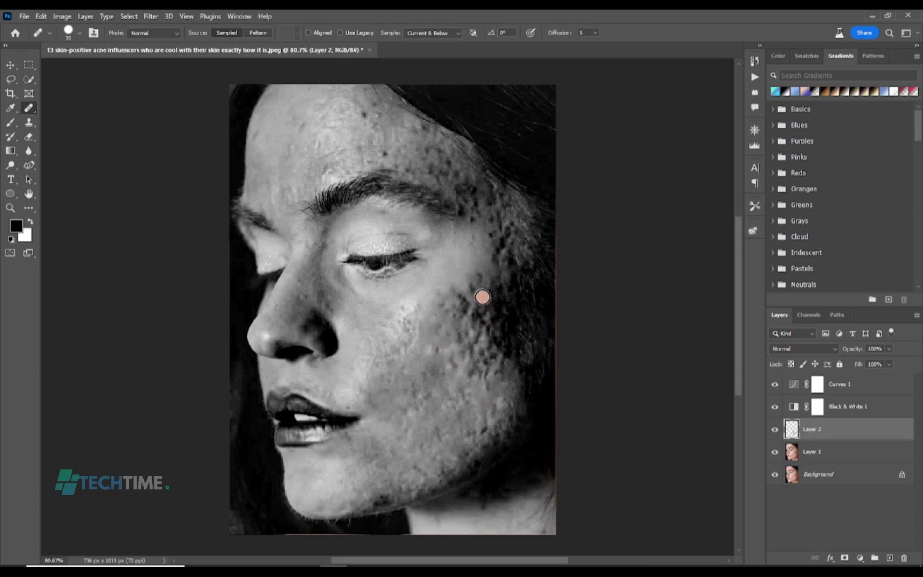
{"action": "left_click", "coordinate": [484, 313]}
{"action": "left_click", "coordinate": [485, 303]}
{"action": "left_click", "coordinate": [482, 321]}
{"action": "left_click", "coordinate": [463, 309]}
{"action": "left_click", "coordinate": [462, 294]}
{"action": "left_click", "coordinate": [464, 310]}
{"action": "left_click", "coordinate": [469, 290]}
{"action": "left_click", "coordinate": [476, 282]}
{"action": "left_click", "coordinate": [476, 285]}
{"action": "left_click", "coordinate": [478, 306]}
{"action": "left_click", "coordinate": [486, 314]}
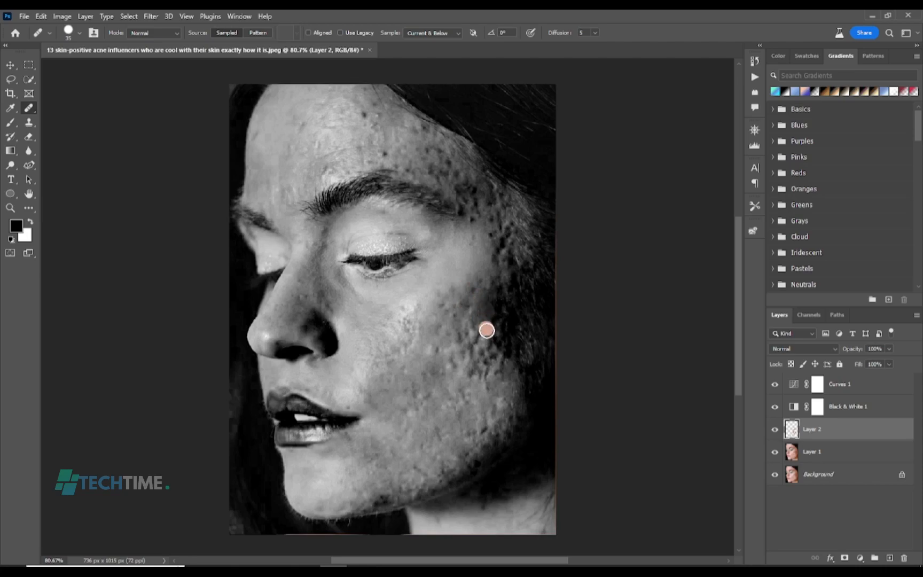
{"action": "left_click", "coordinate": [492, 336]}
{"action": "left_click", "coordinate": [495, 348]}
{"action": "left_click", "coordinate": [493, 343]}
{"action": "left_click", "coordinate": [484, 367]}
{"action": "left_click", "coordinate": [476, 342]}
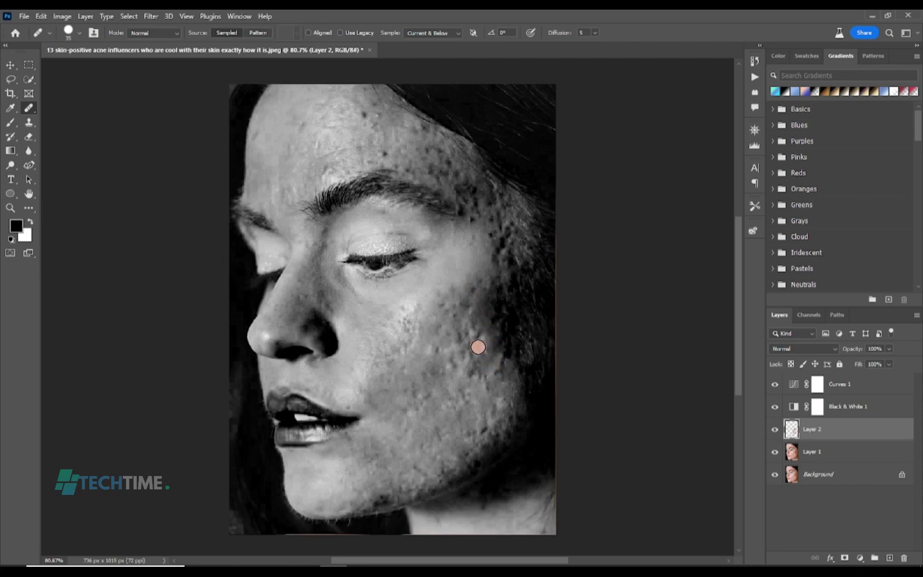
{"action": "left_click", "coordinate": [458, 335]}
{"action": "left_click", "coordinate": [474, 293]}
{"action": "left_click", "coordinate": [460, 315]}
{"action": "left_click", "coordinate": [449, 326]}
{"action": "left_click", "coordinate": [473, 375]}
{"action": "left_click", "coordinate": [471, 360]}
{"action": "left_click", "coordinate": [439, 309]}
Heal the dark spots on the temple beside the outer end of the eyebrow.
{"action": "left_click", "coordinate": [476, 220]}
{"action": "left_click", "coordinate": [477, 235]}
{"action": "left_click", "coordinate": [463, 215]}
{"action": "left_click", "coordinate": [466, 212]}
{"action": "left_click", "coordinate": [483, 243]}
{"action": "left_click", "coordinate": [473, 214]}
{"action": "left_click", "coordinate": [476, 195]}
{"action": "left_click", "coordinate": [473, 192]}
{"action": "left_click", "coordinate": [467, 201]}
{"action": "left_click", "coordinate": [457, 192]}
{"action": "left_click", "coordinate": [461, 190]}
{"action": "left_click", "coordinate": [468, 183]}
{"action": "left_click", "coordinate": [456, 195]}
{"action": "left_click", "coordinate": [457, 208]}
Heal the blemishes across the forehead above the eyebrow up to the hairline.
{"action": "left_click", "coordinate": [351, 149]}
{"action": "left_click", "coordinate": [386, 158]}
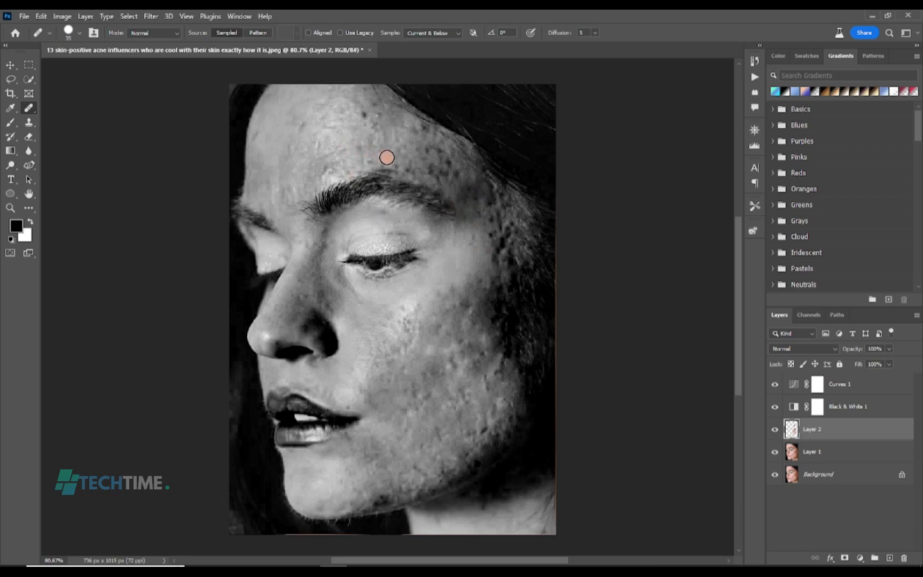
{"action": "left_click", "coordinate": [355, 127]}
{"action": "left_click", "coordinate": [372, 125]}
{"action": "left_click", "coordinate": [375, 116]}
{"action": "left_click", "coordinate": [377, 103]}
{"action": "left_click", "coordinate": [350, 220]}
{"action": "left_click", "coordinate": [330, 231]}
{"action": "left_click", "coordinate": [429, 167]}
{"action": "left_click", "coordinate": [426, 175]}
{"action": "left_click", "coordinate": [408, 166]}
{"action": "left_click", "coordinate": [396, 161]}
{"action": "left_click", "coordinate": [428, 155]}
{"action": "left_click", "coordinate": [425, 144]}
{"action": "left_click", "coordinate": [425, 132]}
{"action": "left_click", "coordinate": [451, 169]}
{"action": "left_click", "coordinate": [443, 176]}
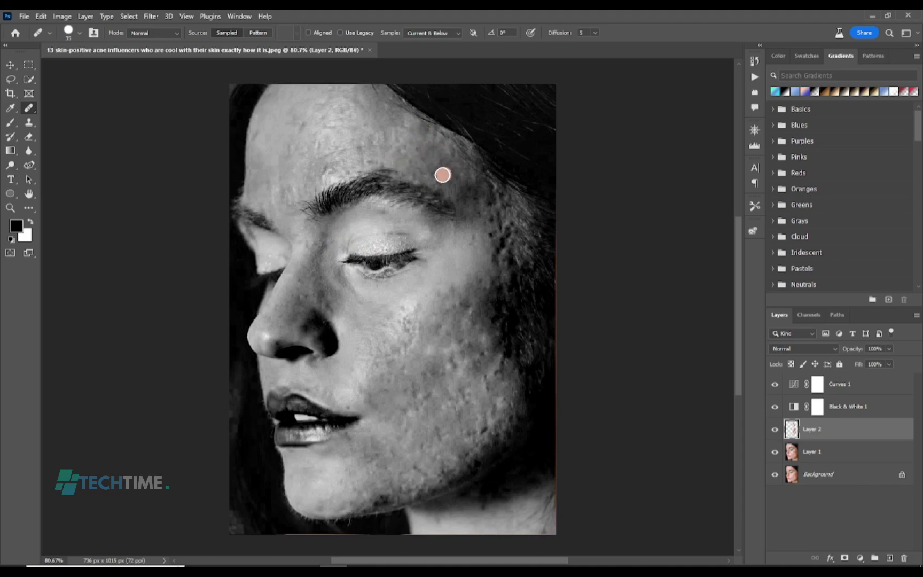
Heal the remaining spots along the side of the face between the temple and the hairline.
{"action": "left_click", "coordinate": [494, 237]}
{"action": "left_click", "coordinate": [492, 226]}
{"action": "left_click", "coordinate": [492, 206]}
{"action": "left_click", "coordinate": [483, 214]}
{"action": "left_click", "coordinate": [478, 200]}
{"action": "left_click", "coordinate": [471, 190]}
{"action": "left_click", "coordinate": [482, 230]}
{"action": "left_click", "coordinate": [501, 243]}
{"action": "left_click", "coordinate": [499, 254]}
{"action": "left_click", "coordinate": [503, 223]}
{"action": "left_click", "coordinate": [507, 237]}
{"action": "left_click", "coordinate": [495, 262]}
{"action": "left_click", "coordinate": [500, 254]}
Heal the leftover marks on the outer cheek, along the lower jawline and under the chin.
{"action": "left_click", "coordinate": [493, 311]}
{"action": "left_click", "coordinate": [489, 353]}
{"action": "left_click", "coordinate": [498, 372]}
{"action": "left_click", "coordinate": [474, 448]}
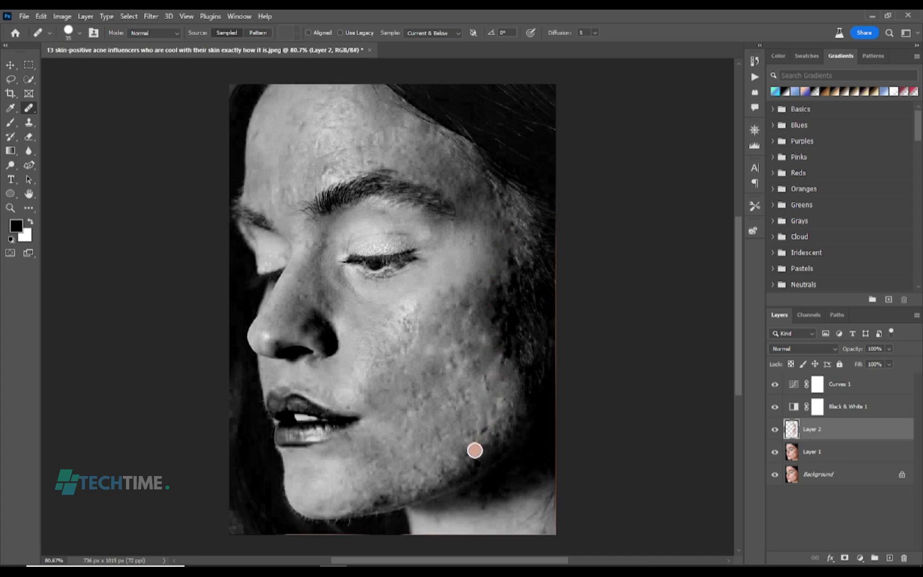
{"action": "left_click", "coordinate": [476, 464]}
{"action": "left_click", "coordinate": [470, 464]}
{"action": "left_click", "coordinate": [469, 471]}
{"action": "left_click", "coordinate": [386, 499]}
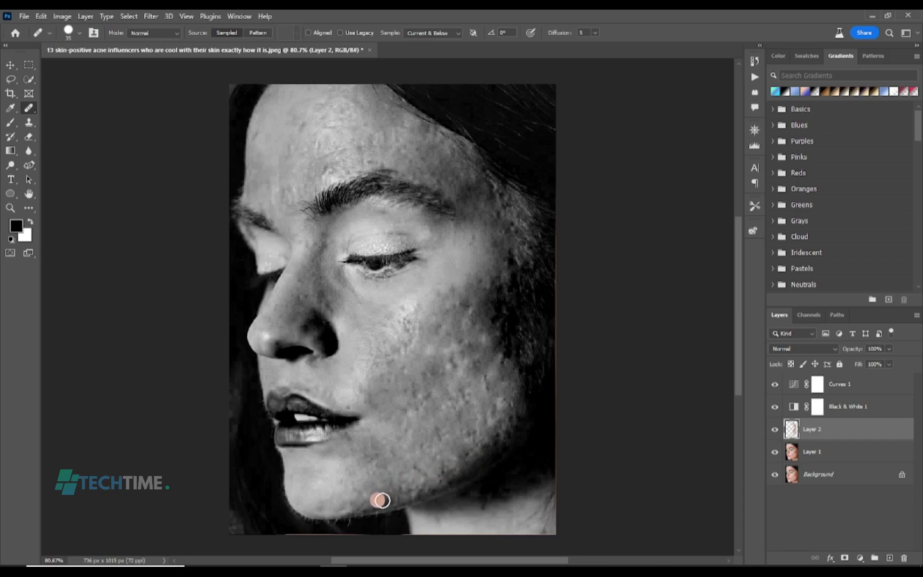
Even out the skin on the nose, the nose bridge and the far edge of the forehead with the Healing Brush.
{"action": "left_click", "coordinate": [301, 286]}
{"action": "left_click", "coordinate": [301, 319]}
{"action": "left_click", "coordinate": [303, 330]}
{"action": "left_click", "coordinate": [279, 338]}
{"action": "left_click", "coordinate": [308, 249]}
{"action": "left_click", "coordinate": [301, 241]}
{"action": "left_click", "coordinate": [265, 148]}
Touch up the last uneven patches on the inner cheek and the outer side of the face.
{"action": "left_click", "coordinate": [365, 343]}
{"action": "left_click", "coordinate": [405, 362]}
{"action": "left_click", "coordinate": [497, 275]}
{"action": "left_click", "coordinate": [507, 256]}
{"action": "left_click", "coordinate": [509, 257]}
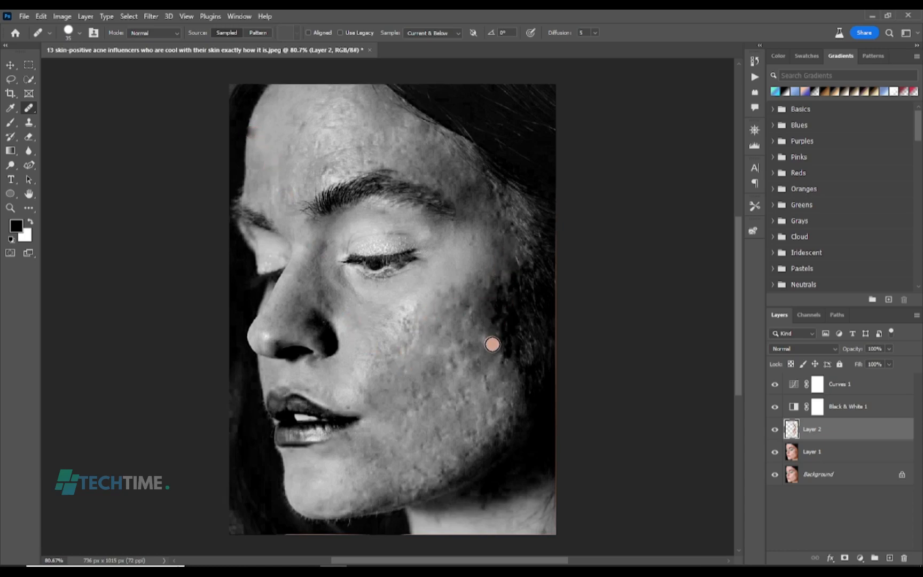
Heal the dark blotches on the outer cheek beside the hairline, below the temple.
{"action": "left_click", "coordinate": [501, 323]}
{"action": "left_click", "coordinate": [496, 300]}
{"action": "left_click", "coordinate": [495, 329]}
{"action": "left_click", "coordinate": [504, 356]}
{"action": "left_click", "coordinate": [505, 344]}
{"action": "left_click", "coordinate": [502, 332]}
{"action": "left_click", "coordinate": [505, 324]}
{"action": "left_click", "coordinate": [502, 319]}
{"action": "left_click", "coordinate": [504, 349]}
{"action": "left_click", "coordinate": [497, 350]}
Heal the leftover marks down the outer cheek, along the jaw and just above the eyebrow.
{"action": "left_click", "coordinate": [487, 367]}
{"action": "left_click", "coordinate": [494, 394]}
{"action": "left_click", "coordinate": [503, 366]}
{"action": "left_click", "coordinate": [472, 402]}
{"action": "left_click", "coordinate": [430, 458]}
{"action": "left_click", "coordinate": [417, 466]}
{"action": "left_click", "coordinate": [365, 171]}
{"action": "left_click", "coordinate": [326, 171]}
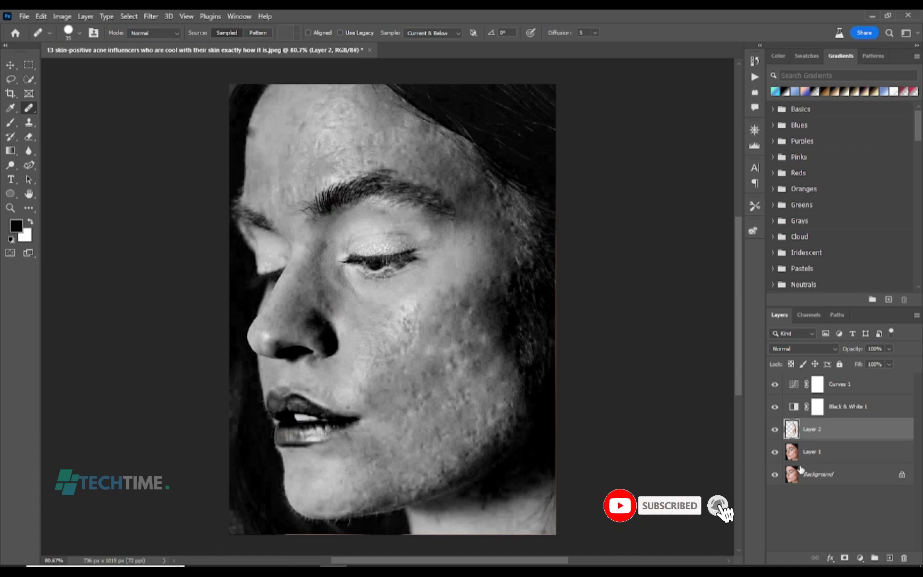
Hide and show the Black & White 1 adjustment layer to check the healed skin in colour.
{"action": "left_click", "coordinate": [775, 408]}
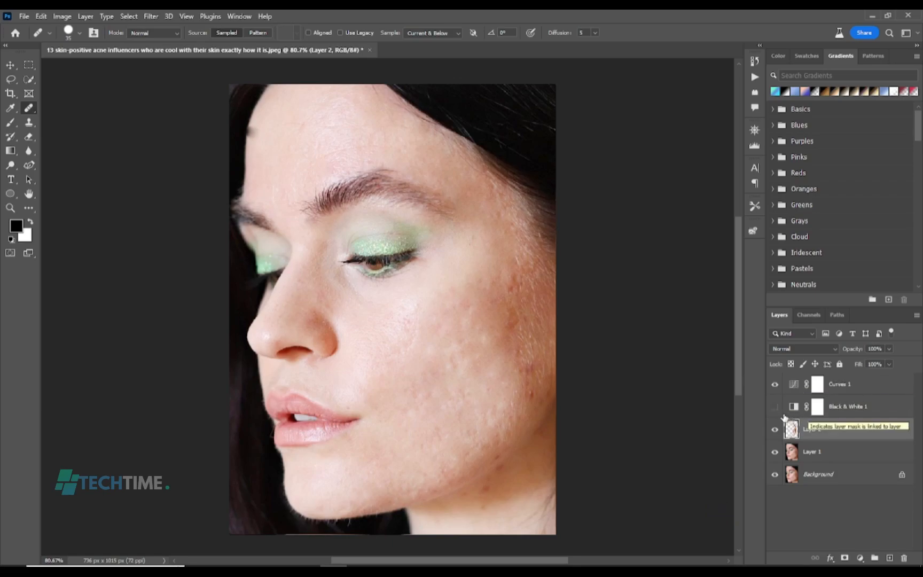
{"action": "left_click", "coordinate": [775, 408]}
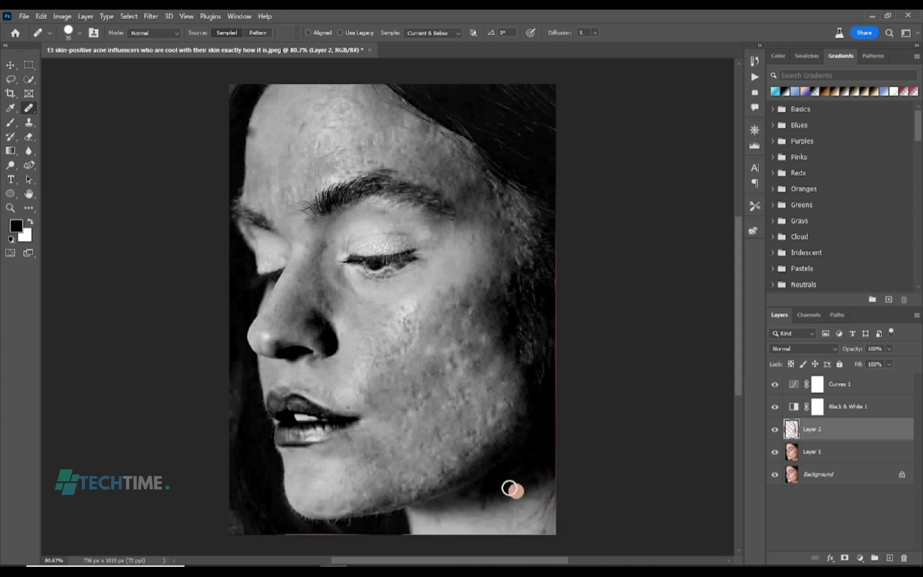
Heal the uneven patches from the temple across the upper forehead.
{"action": "scroll", "coordinate": [508, 473], "scroll_direction": "down", "scroll_amount": 2}
{"action": "scroll", "coordinate": [507, 463], "scroll_direction": "up", "scroll_amount": 2}
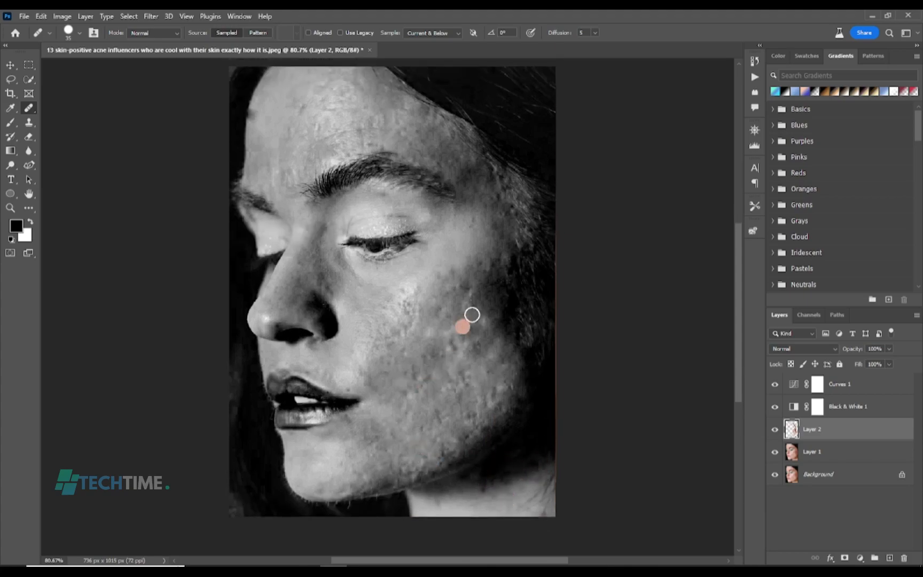
{"action": "mouse_move", "coordinate": [510, 212]}
{"action": "left_mouse_down"}
{"action": "mouse_move", "coordinate": [503, 175]}
{"action": "mouse_move", "coordinate": [508, 190]}
{"action": "mouse_move", "coordinate": [441, 175]}
{"action": "left_mouse_up"}
{"action": "left_click_drag", "start_coordinate": [404, 142], "coordinate": [399, 134]}
{"action": "left_click", "coordinate": [413, 133]}
{"action": "left_click", "coordinate": [421, 147]}
{"action": "left_click", "coordinate": [391, 135]}
{"action": "left_click", "coordinate": [314, 116]}
{"action": "left_click", "coordinate": [311, 113]}
{"action": "left_click", "coordinate": [308, 102]}
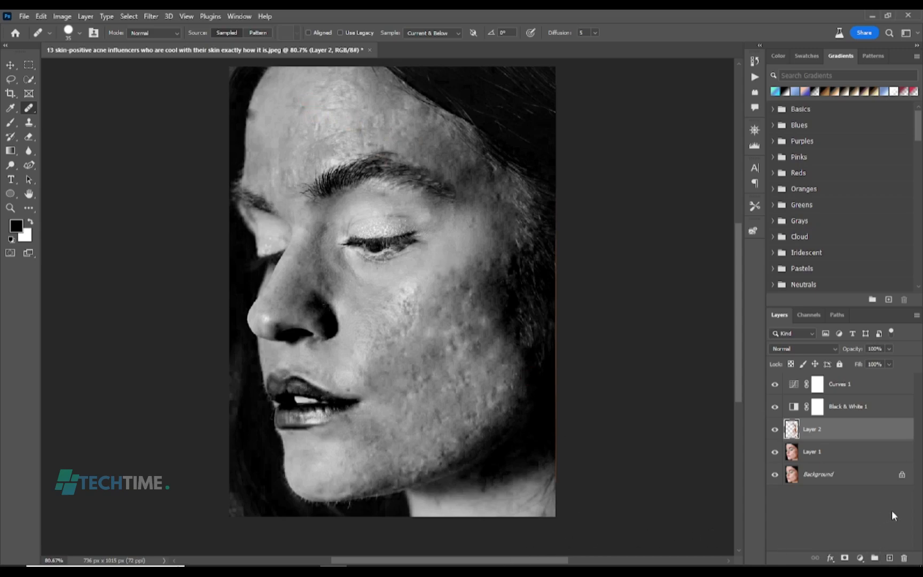
Delete the Curves 1 and Black & White 1 adjustment layers together.
{"action": "left_click", "coordinate": [843, 407]}
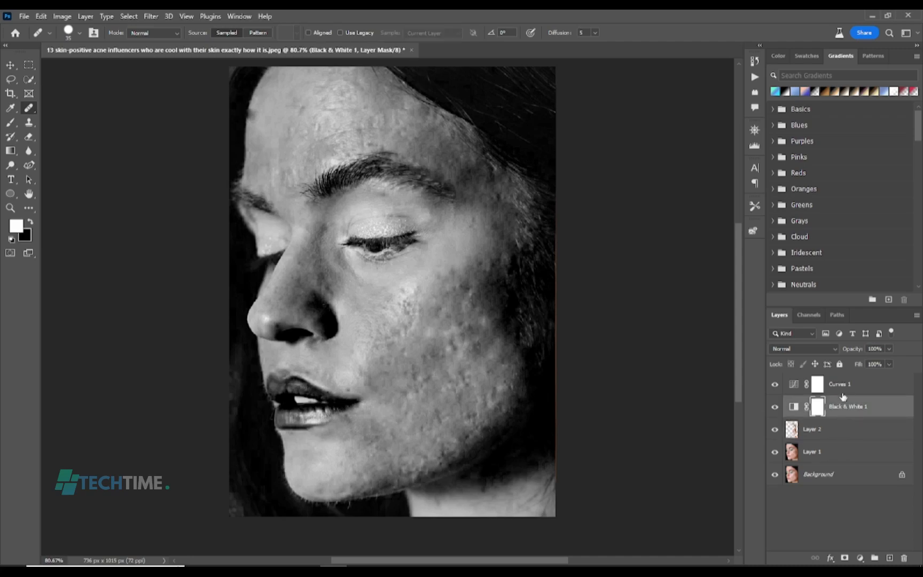
{"action": "left_click", "coordinate": [843, 389], "text": "shift"}
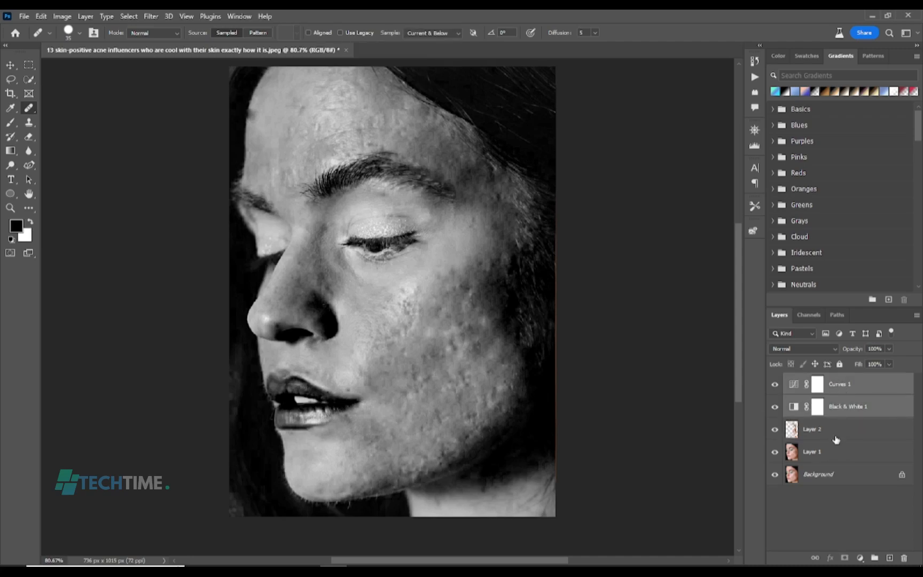
{"action": "right_click", "coordinate": [840, 404]}
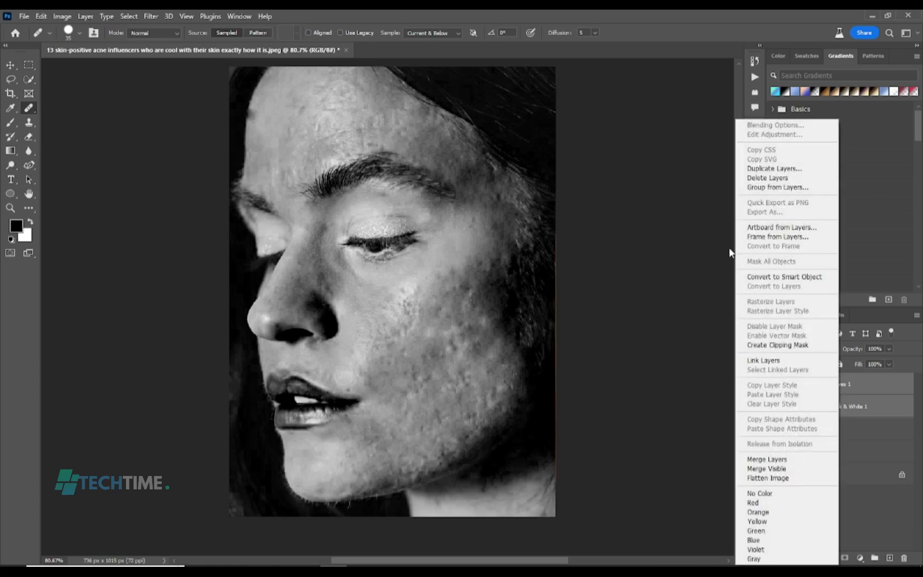
{"action": "left_click", "coordinate": [764, 178]}
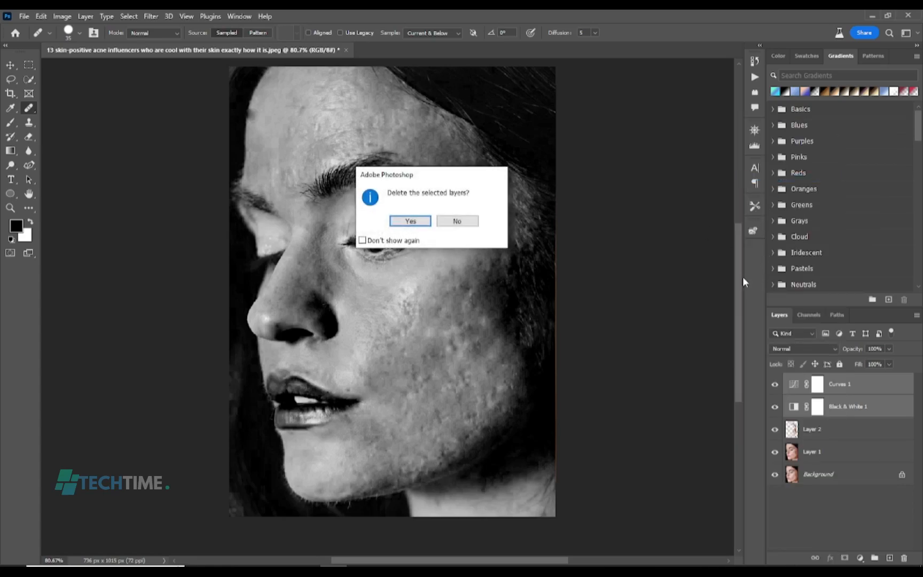
{"action": "left_click", "coordinate": [410, 220]}
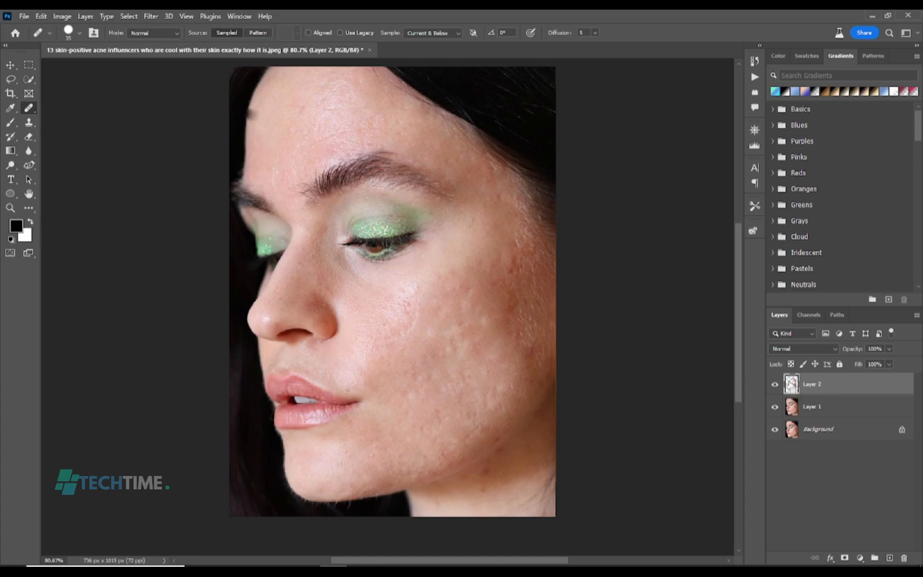
Stamp all visible layers into a new layer on top and rename it "skin".
{"action": "key", "text": "ctrl+shift+alt+e"}
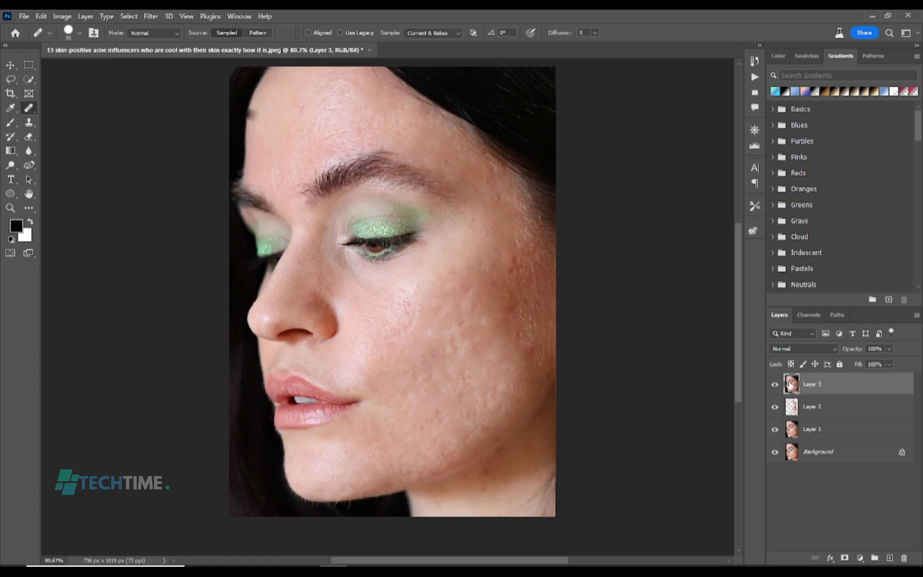
{"action": "double_click", "coordinate": [819, 384]}
{"action": "type", "text": "skin"}
{"action": "key", "text": "Return"}
Set the skin layer's blend mode to Vivid Light and invert its colours.
{"action": "left_click", "coordinate": [806, 348]}
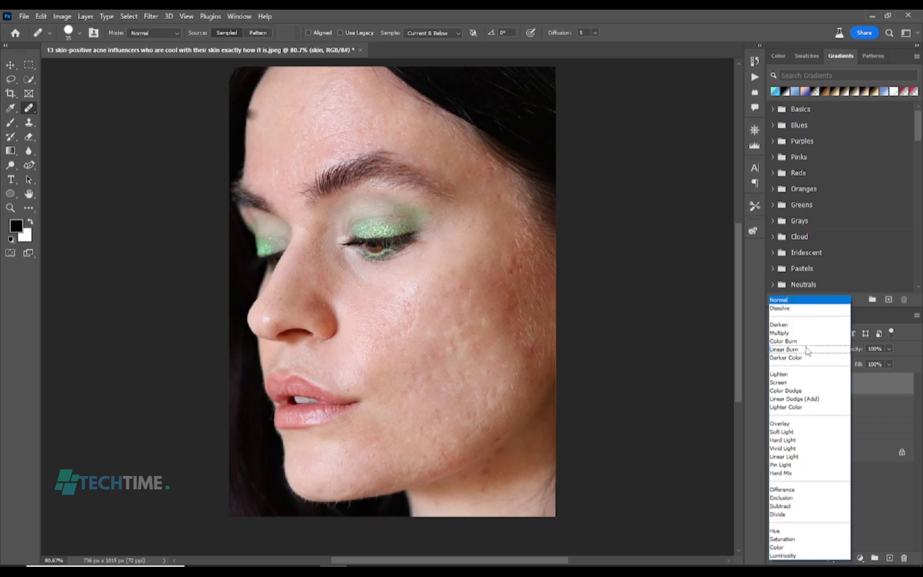
{"action": "left_click", "coordinate": [783, 448]}
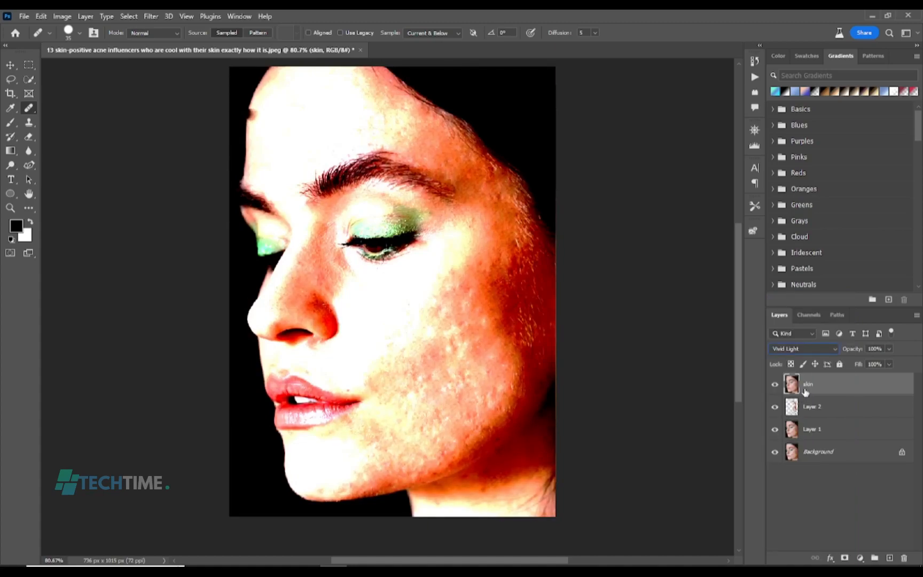
{"action": "key", "text": "ctrl+i"}
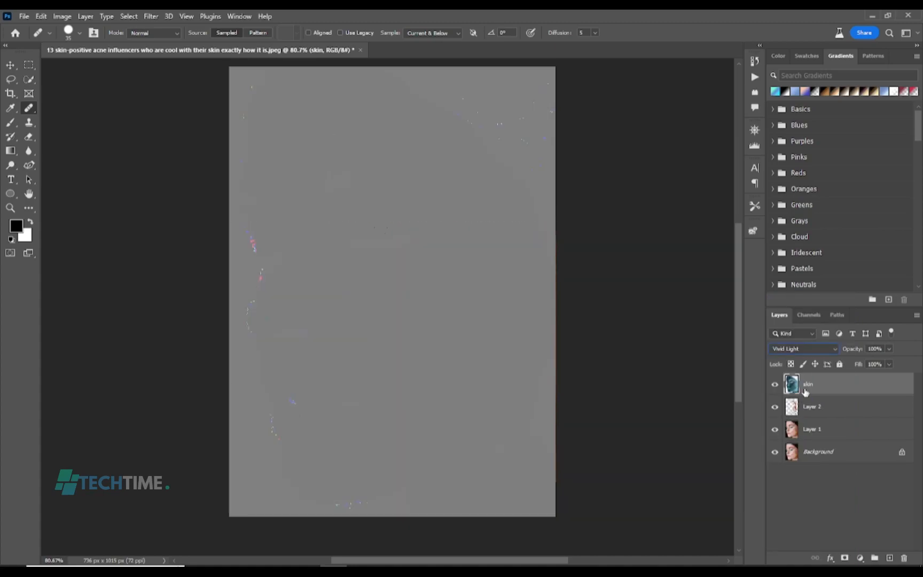
Convert the skin layer to a smart object and apply a High Pass filter with a 25-pixel radius.
{"action": "right_click", "coordinate": [811, 389]}
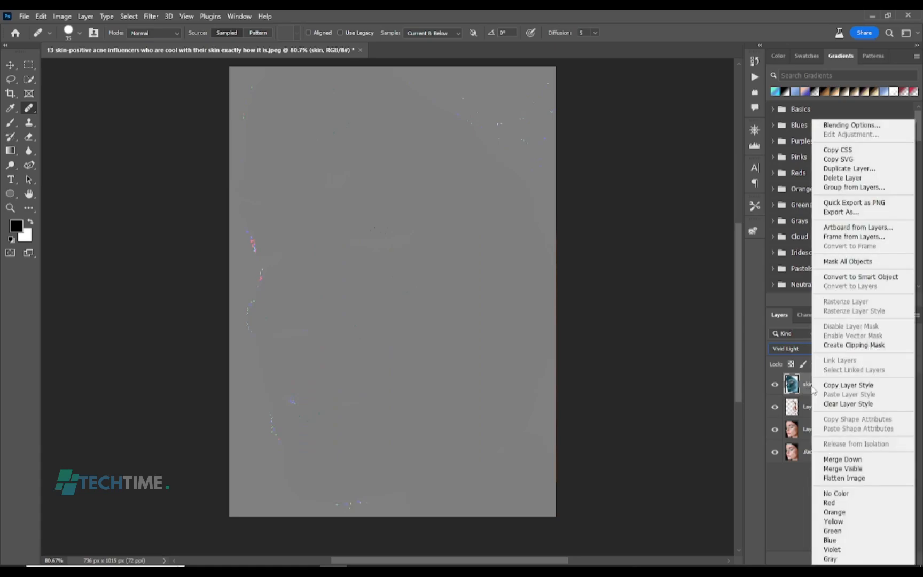
{"action": "left_click", "coordinate": [863, 276]}
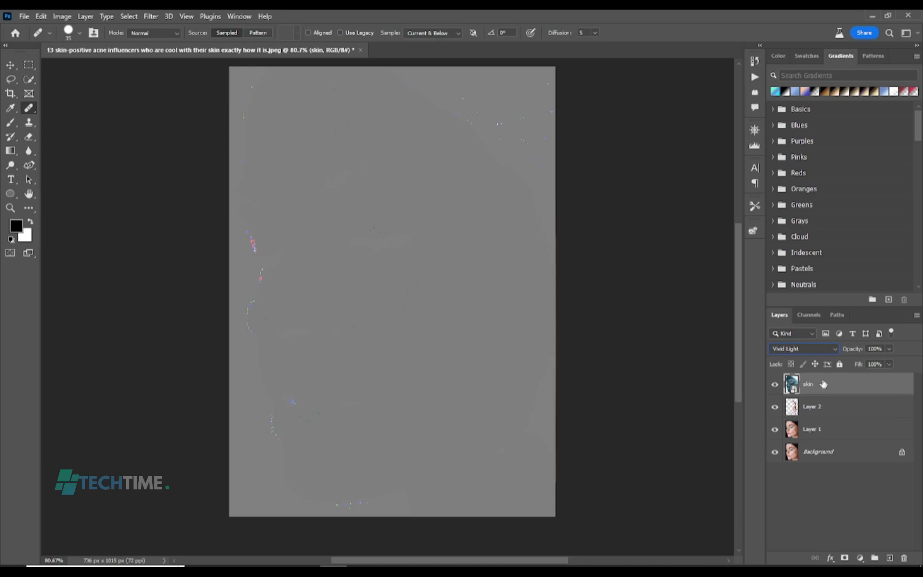
{"action": "left_click", "coordinate": [152, 16]}
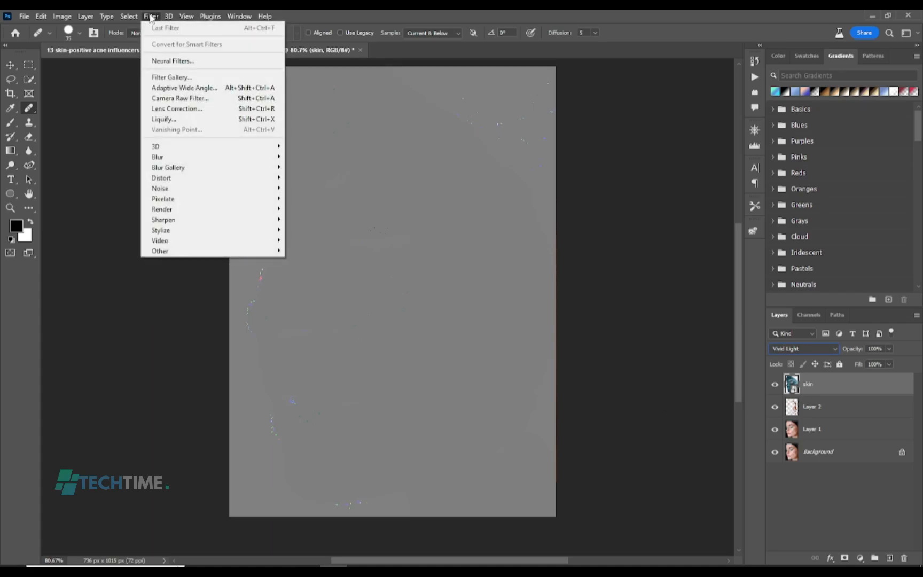
{"action": "mouse_move", "coordinate": [198, 256]}
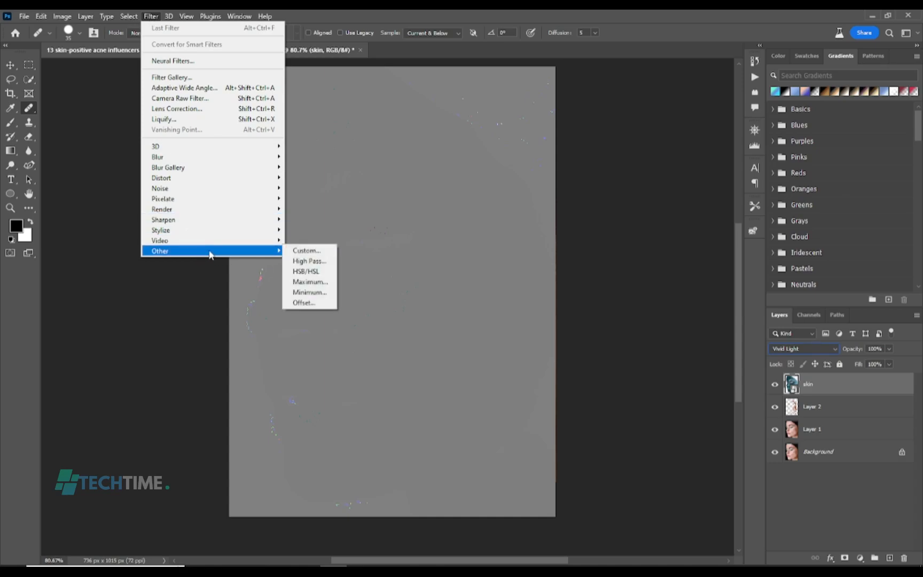
{"action": "left_click", "coordinate": [309, 261]}
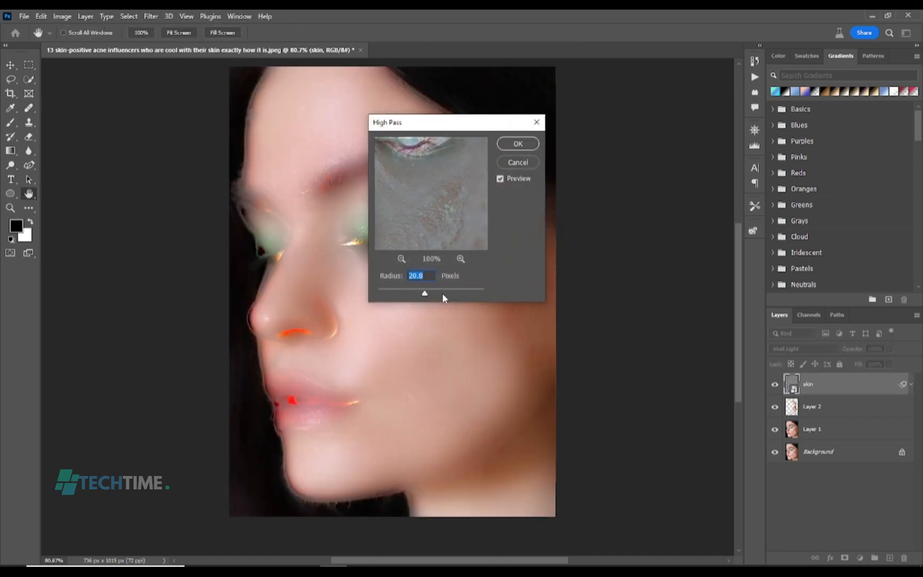
{"action": "key", "text": "BackSpace"}
{"action": "type", "text": "25."}
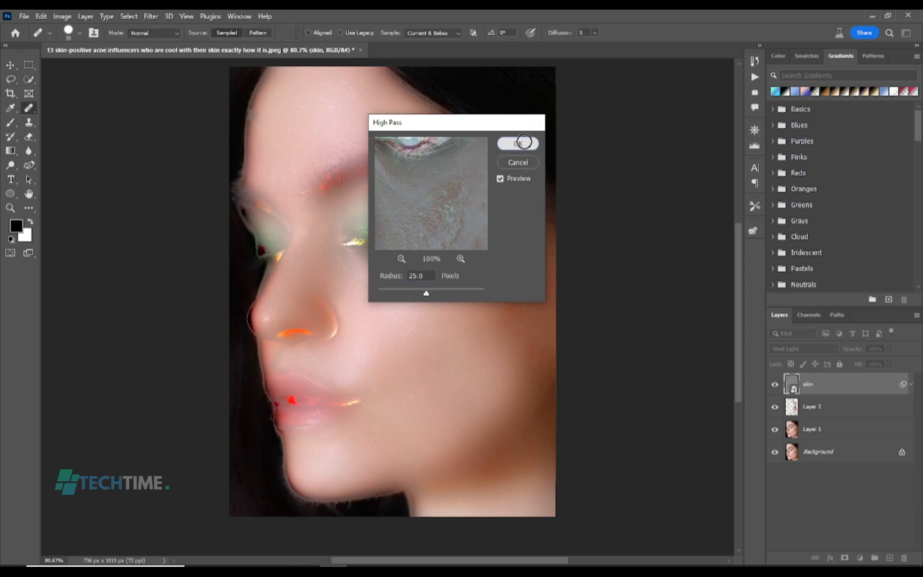
{"action": "left_click", "coordinate": [517, 143]}
Apply a Gaussian Blur with a radius of 1.6 pixels to the skin layer.
{"action": "left_click", "coordinate": [149, 16]}
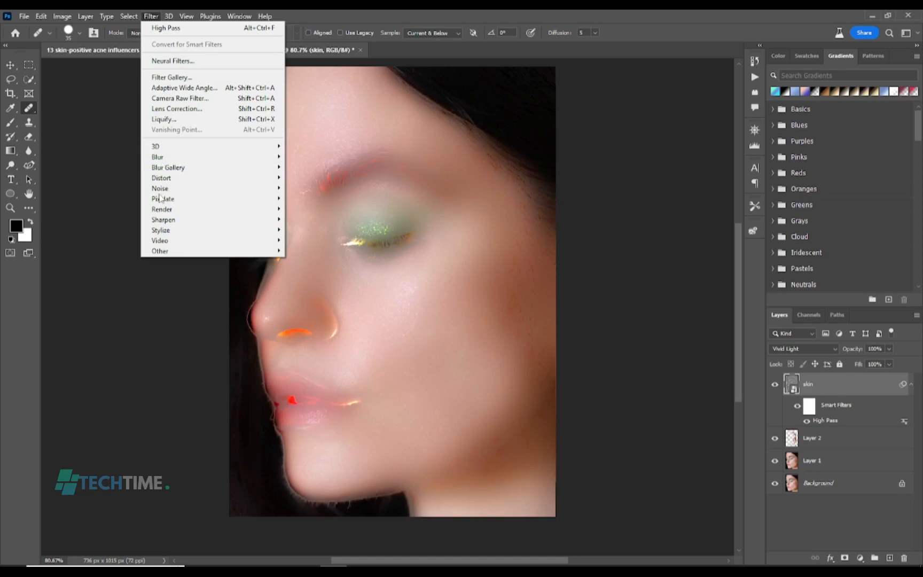
{"action": "mouse_move", "coordinate": [169, 161]}
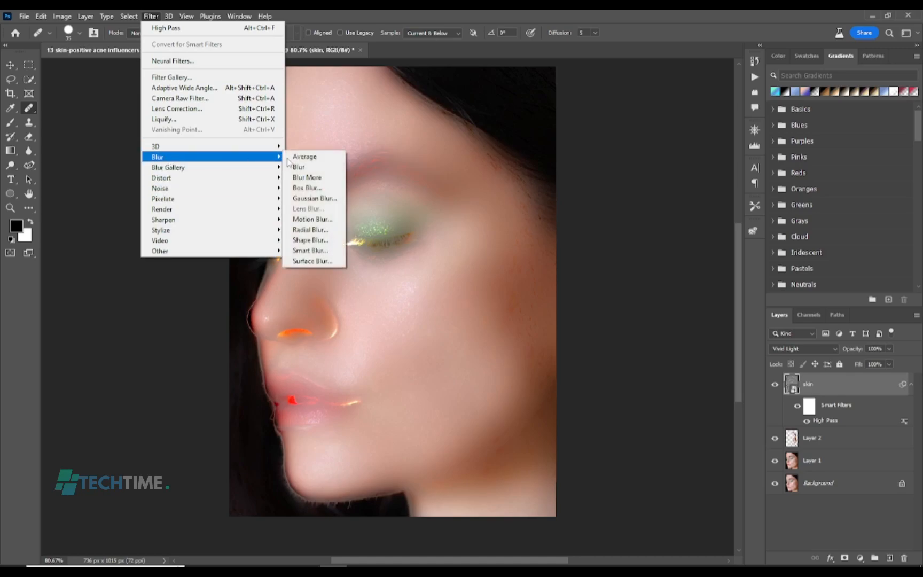
{"action": "left_click", "coordinate": [312, 198]}
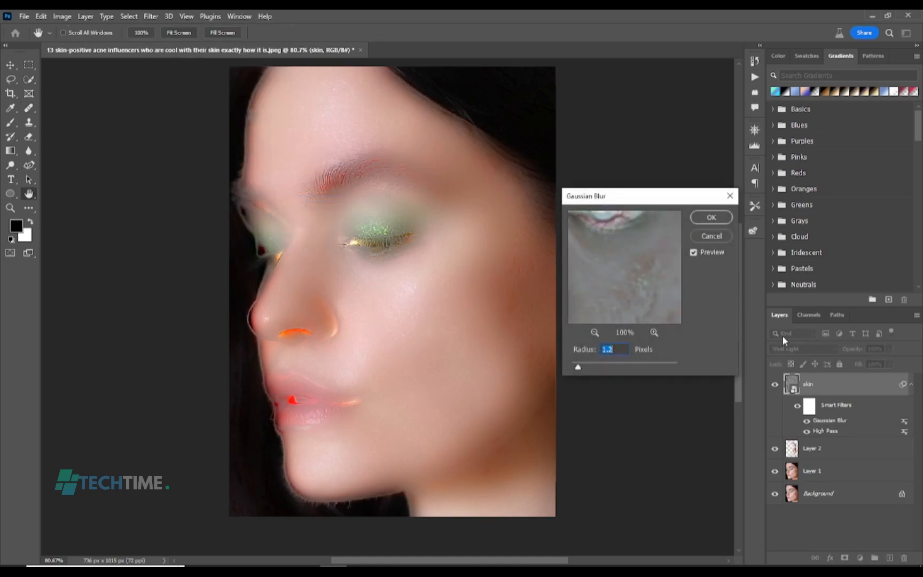
{"action": "type", "text": "1"}
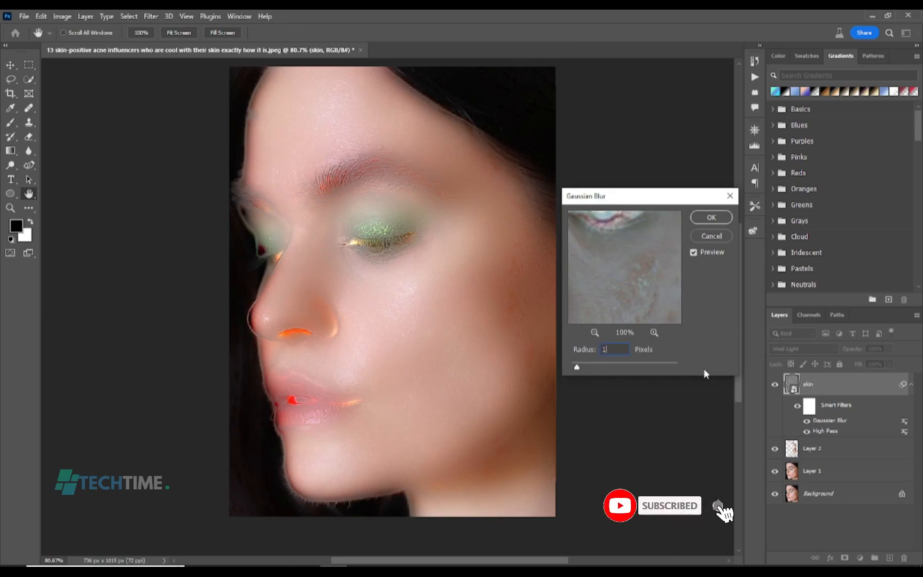
{"action": "type", "text": ".6"}
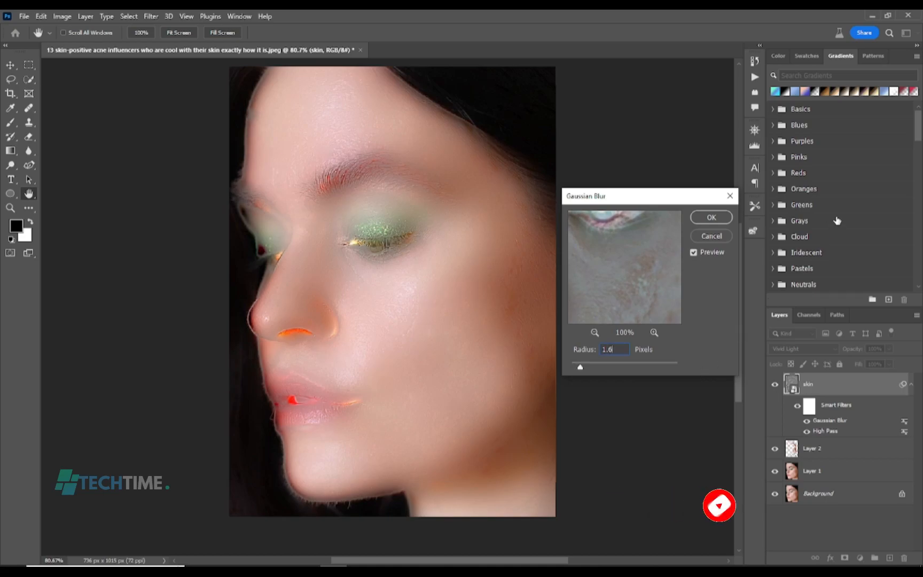
{"action": "left_click", "coordinate": [711, 216]}
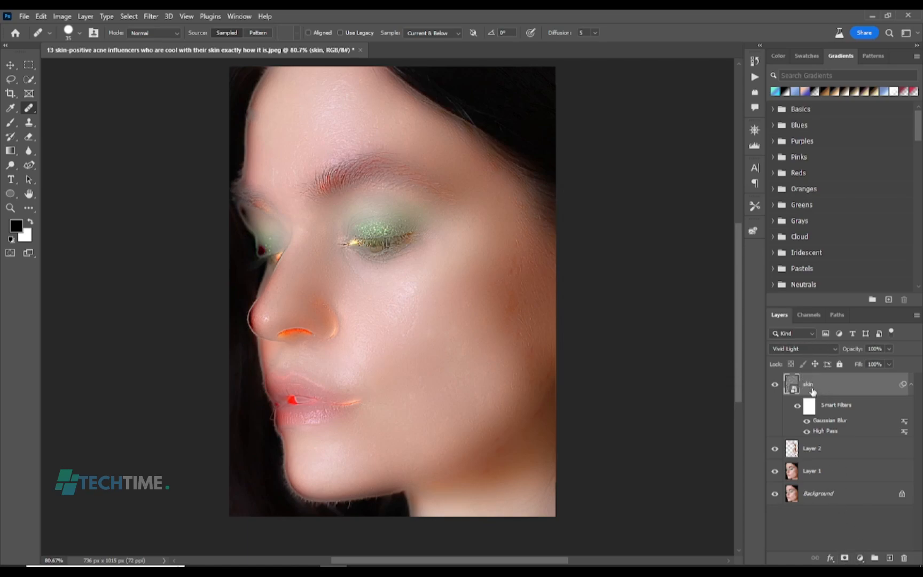
Add a layer mask to the skin layer and invert it to black to hide the smoothing.
{"action": "left_click", "coordinate": [845, 558]}
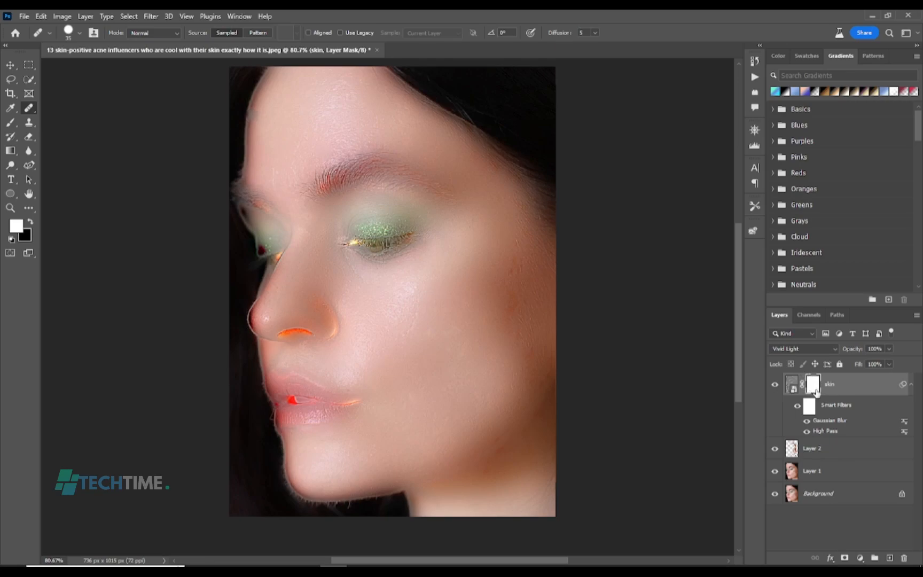
{"action": "key", "text": "ctrl+i"}
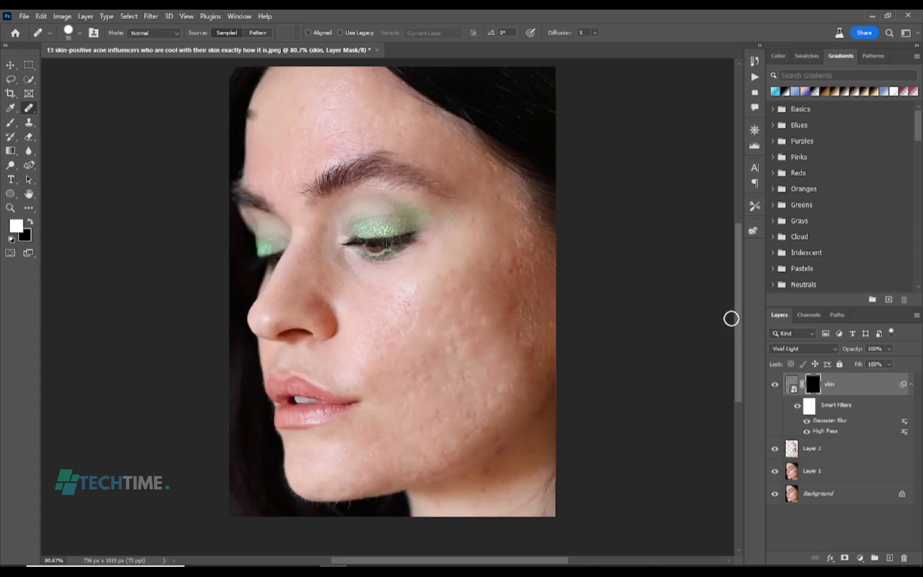
Set the Brush Tool to a 66 px Soft Round tip with 15% flow and target the skin layer's mask.
{"action": "left_click", "coordinate": [9, 122]}
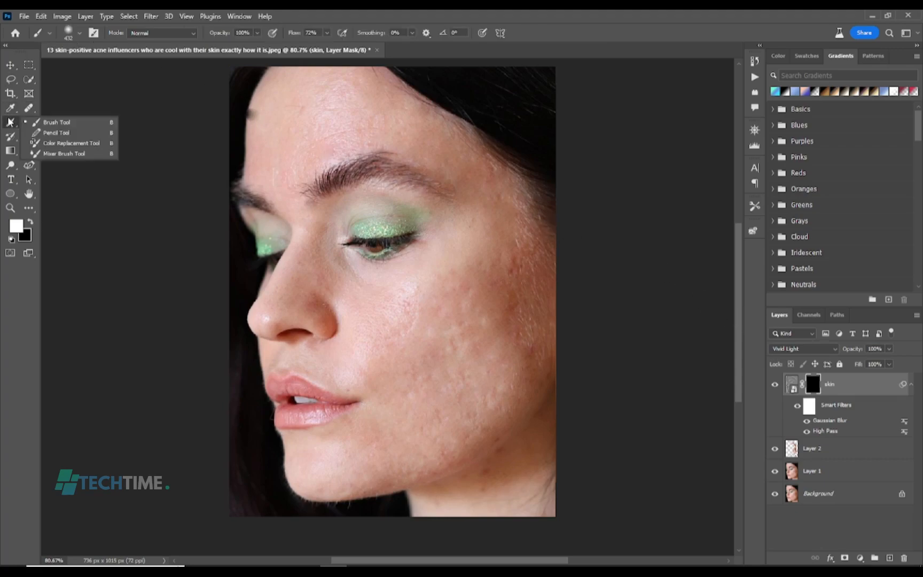
{"action": "left_click", "coordinate": [59, 122]}
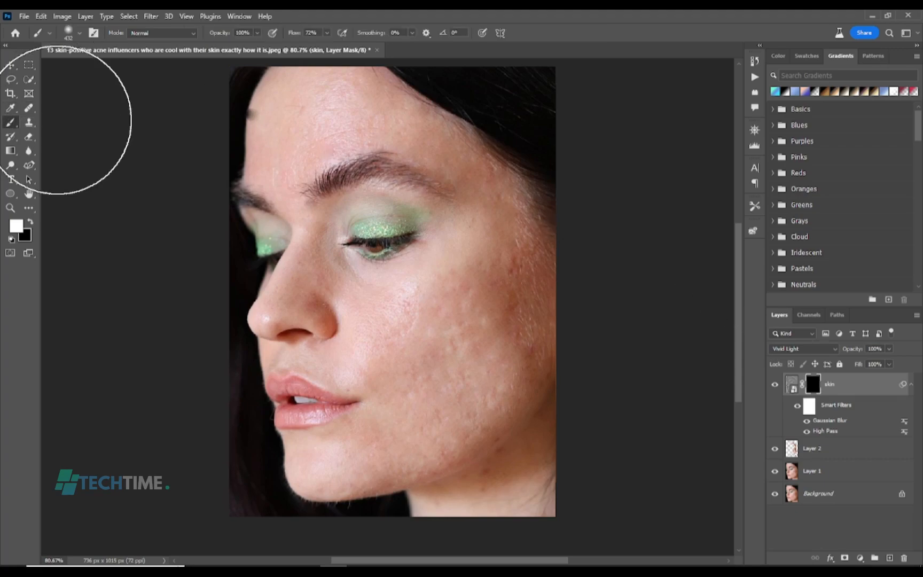
{"action": "left_click", "coordinate": [79, 34]}
{"action": "left_click_drag", "start_coordinate": [89, 63], "coordinate": [82, 62]}
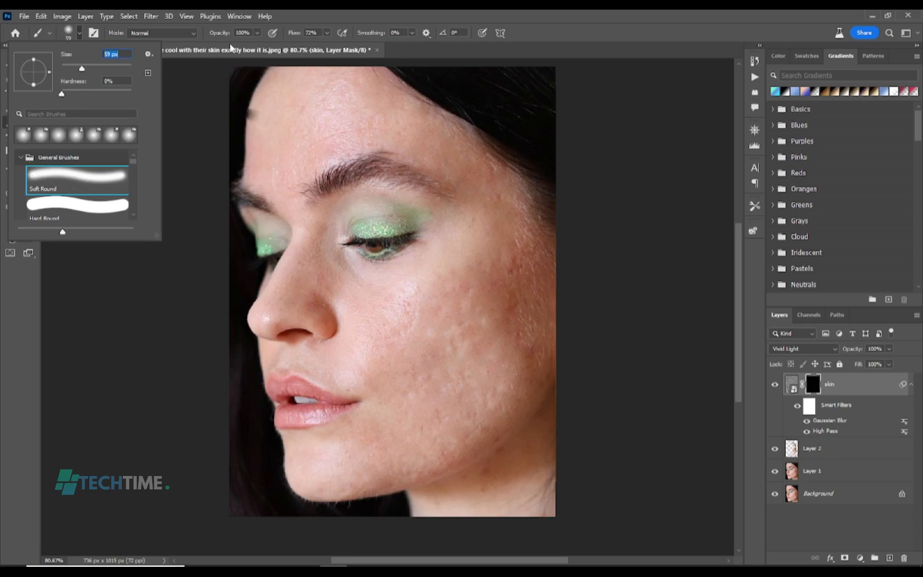
{"action": "left_click", "coordinate": [327, 33]}
{"action": "left_click_drag", "start_coordinate": [325, 46], "coordinate": [298, 48]}
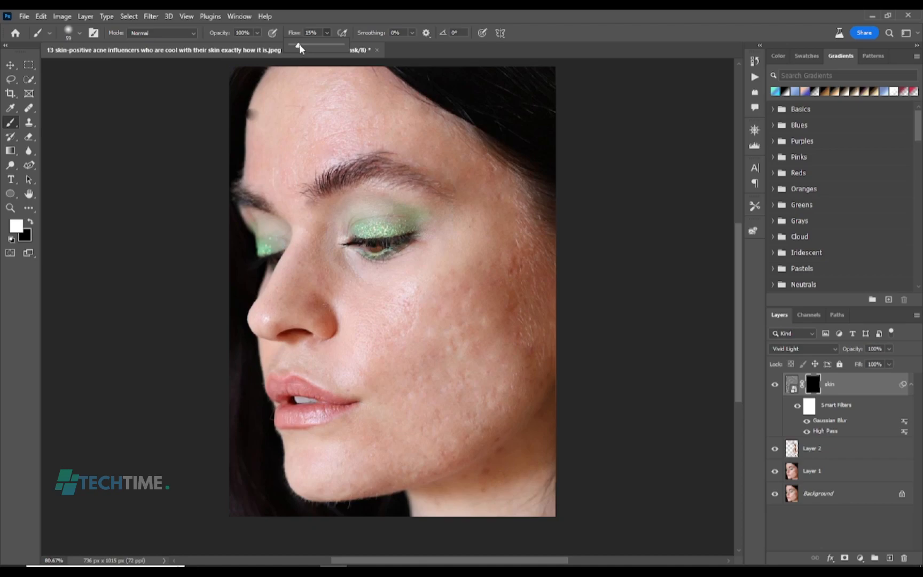
{"action": "left_click", "coordinate": [404, 33]}
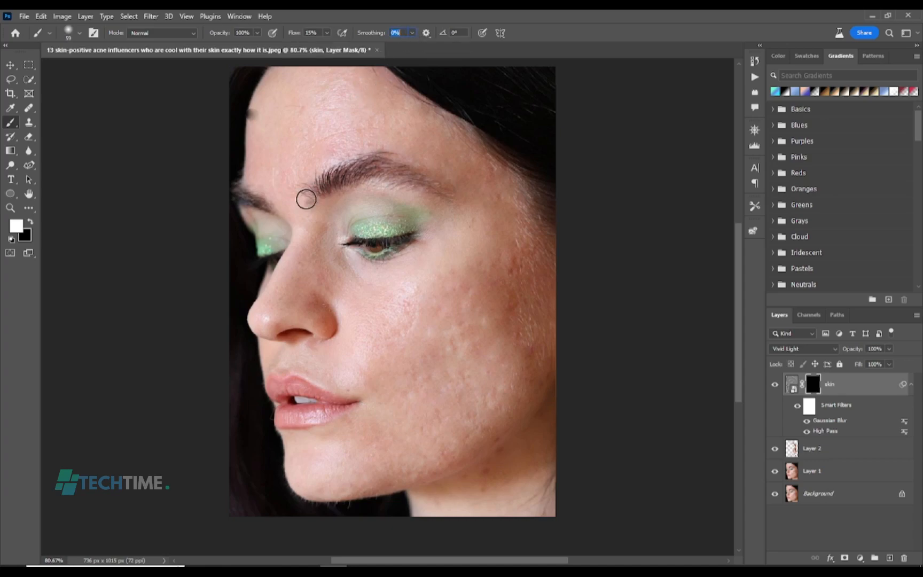
{"action": "left_click", "coordinate": [79, 33]}
{"action": "left_click_drag", "start_coordinate": [82, 71], "coordinate": [84, 68]}
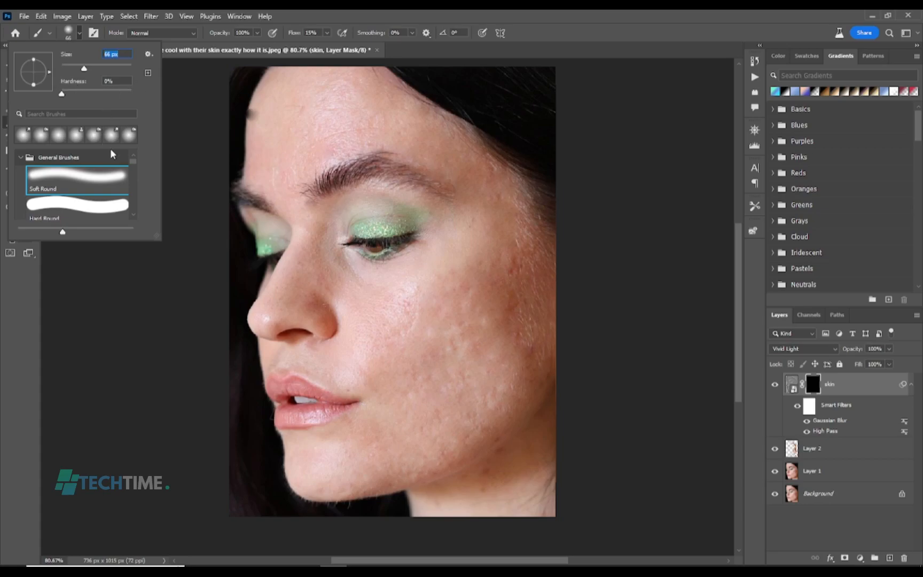
{"action": "left_click", "coordinate": [812, 388]}
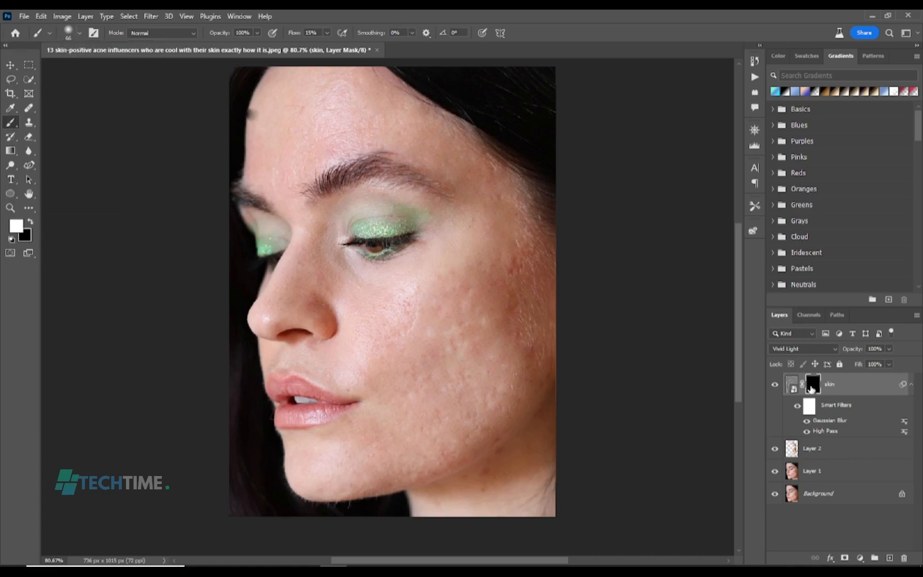
Discard the accidentally opened mask refinement and enlarge the soft round brush to 89 px for painting on the skin layer's mask.
{"action": "double_click", "coordinate": [812, 388]}
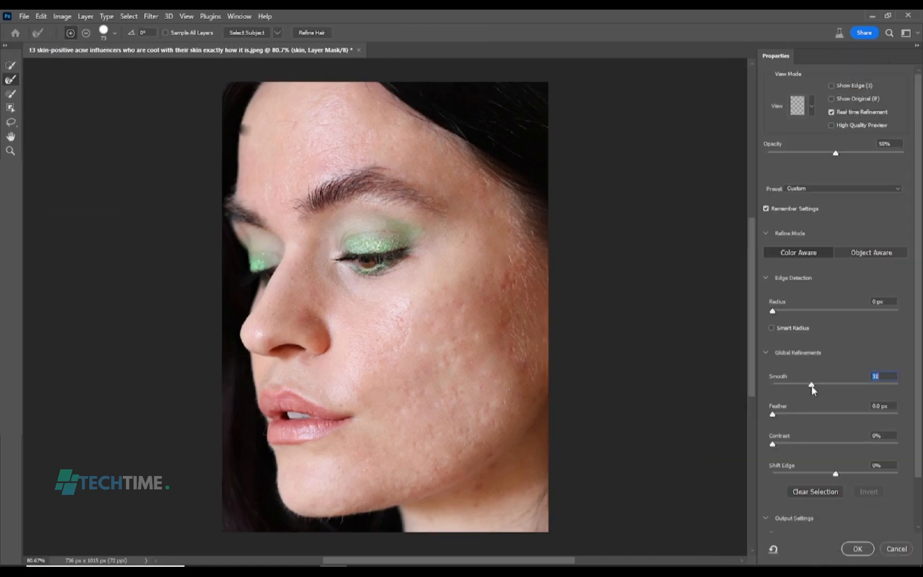
{"action": "left_click", "coordinate": [897, 549]}
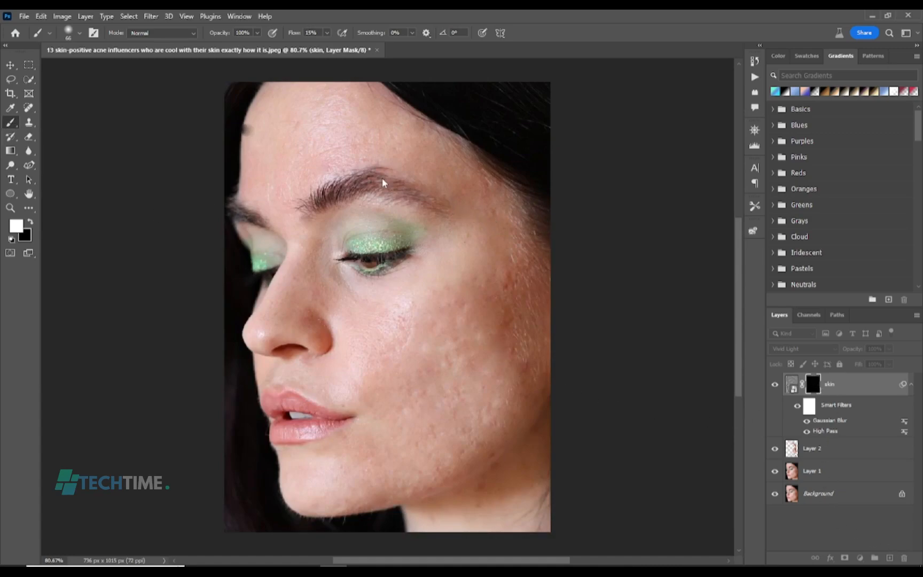
{"action": "left_click", "coordinate": [9, 126]}
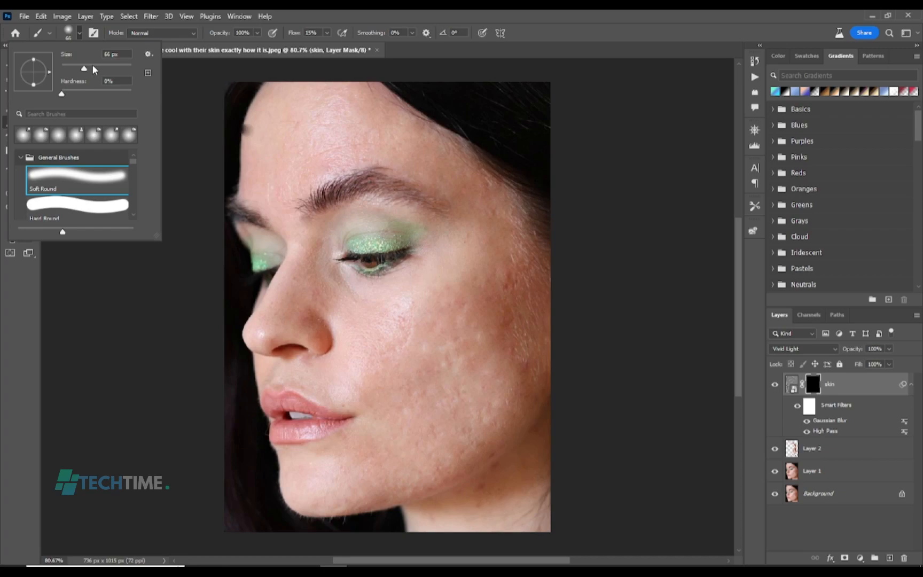
{"action": "key", "text": "Return"}
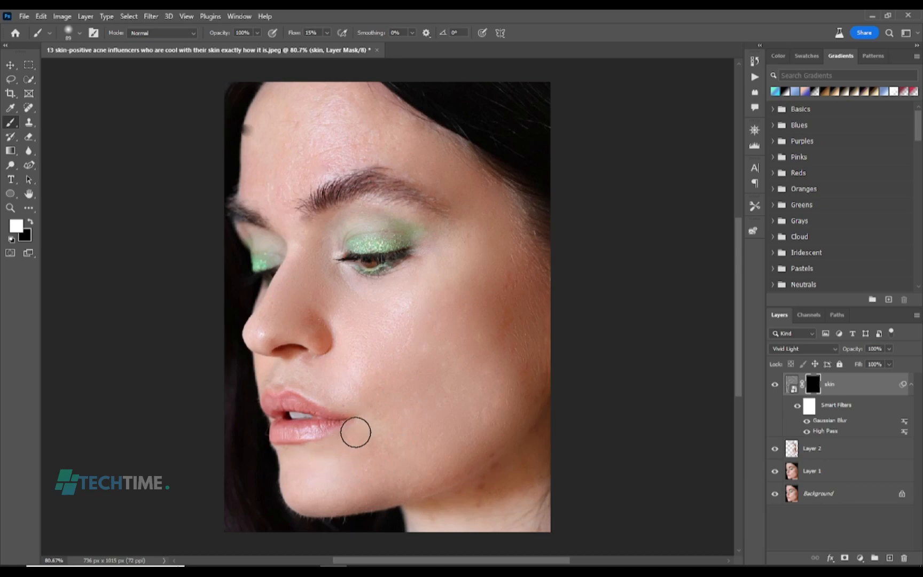
Paint white on the skin layer's mask over the cheek, jaw, chin and forehead, and compare the face with the layer hidden and shown.
{"action": "mouse_move", "coordinate": [332, 470]}
{"action": "left_mouse_down"}
{"action": "mouse_move", "coordinate": [358, 495]}
{"action": "mouse_move", "coordinate": [376, 476]}
{"action": "left_mouse_up"}
{"action": "mouse_move", "coordinate": [530, 206]}
{"action": "left_mouse_down"}
{"action": "mouse_move", "coordinate": [512, 295]}
{"action": "mouse_move", "coordinate": [514, 385]}
{"action": "mouse_move", "coordinate": [531, 469]}
{"action": "mouse_move", "coordinate": [521, 446]}
{"action": "mouse_move", "coordinate": [466, 506]}
{"action": "mouse_move", "coordinate": [524, 466]}
{"action": "mouse_move", "coordinate": [441, 515]}
{"action": "mouse_move", "coordinate": [508, 482]}
{"action": "mouse_move", "coordinate": [550, 435]}
{"action": "mouse_move", "coordinate": [507, 527]}
{"action": "mouse_move", "coordinate": [531, 514]}
{"action": "mouse_move", "coordinate": [444, 526]}
{"action": "mouse_move", "coordinate": [482, 502]}
{"action": "mouse_move", "coordinate": [499, 420]}
{"action": "mouse_move", "coordinate": [530, 369]}
{"action": "mouse_move", "coordinate": [502, 431]}
{"action": "mouse_move", "coordinate": [541, 375]}
{"action": "mouse_move", "coordinate": [497, 427]}
{"action": "mouse_move", "coordinate": [411, 485]}
{"action": "mouse_move", "coordinate": [417, 481]}
{"action": "mouse_move", "coordinate": [358, 480]}
{"action": "left_mouse_up"}
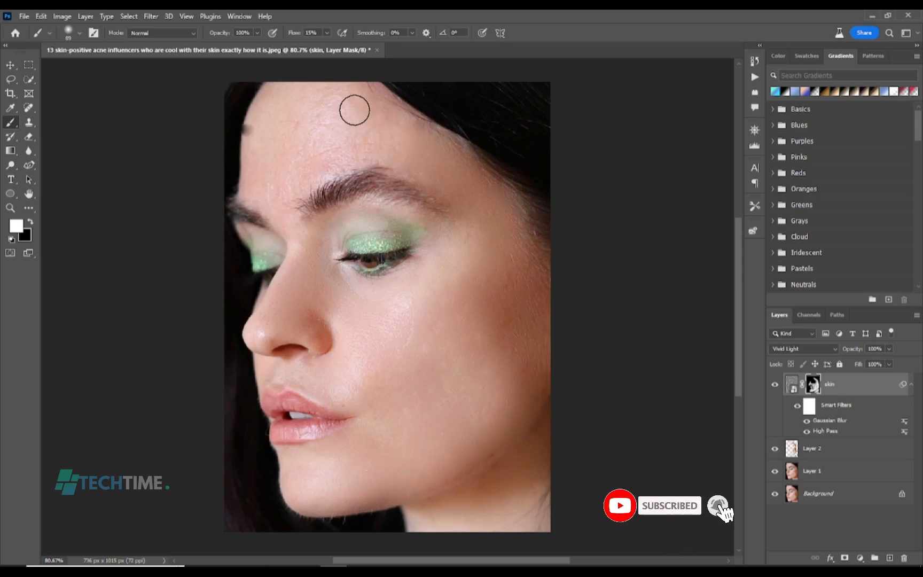
{"action": "mouse_move", "coordinate": [308, 101]}
{"action": "left_mouse_down"}
{"action": "mouse_move", "coordinate": [360, 127]}
{"action": "mouse_move", "coordinate": [317, 165]}
{"action": "mouse_move", "coordinate": [338, 166]}
{"action": "mouse_move", "coordinate": [334, 148]}
{"action": "mouse_move", "coordinate": [302, 159]}
{"action": "mouse_move", "coordinate": [278, 198]}
{"action": "mouse_move", "coordinate": [261, 149]}
{"action": "mouse_move", "coordinate": [265, 160]}
{"action": "mouse_move", "coordinate": [327, 115]}
{"action": "mouse_move", "coordinate": [268, 106]}
{"action": "mouse_move", "coordinate": [298, 90]}
{"action": "mouse_move", "coordinate": [324, 93]}
{"action": "mouse_move", "coordinate": [284, 139]}
{"action": "mouse_move", "coordinate": [287, 176]}
{"action": "mouse_move", "coordinate": [261, 157]}
{"action": "mouse_move", "coordinate": [290, 206]}
{"action": "mouse_move", "coordinate": [258, 188]}
{"action": "mouse_move", "coordinate": [310, 92]}
{"action": "mouse_move", "coordinate": [345, 114]}
{"action": "mouse_move", "coordinate": [336, 156]}
{"action": "mouse_move", "coordinate": [410, 150]}
{"action": "mouse_move", "coordinate": [329, 156]}
{"action": "mouse_move", "coordinate": [285, 197]}
{"action": "mouse_move", "coordinate": [289, 221]}
{"action": "mouse_move", "coordinate": [255, 163]}
{"action": "mouse_move", "coordinate": [273, 113]}
{"action": "mouse_move", "coordinate": [308, 96]}
{"action": "mouse_move", "coordinate": [395, 140]}
{"action": "mouse_move", "coordinate": [420, 166]}
{"action": "mouse_move", "coordinate": [370, 142]}
{"action": "mouse_move", "coordinate": [340, 160]}
{"action": "mouse_move", "coordinate": [304, 164]}
{"action": "mouse_move", "coordinate": [295, 234]}
{"action": "mouse_move", "coordinate": [337, 320]}
{"action": "mouse_move", "coordinate": [331, 300]}
{"action": "mouse_move", "coordinate": [330, 315]}
{"action": "mouse_move", "coordinate": [315, 322]}
{"action": "mouse_move", "coordinate": [273, 310]}
{"action": "mouse_move", "coordinate": [299, 362]}
{"action": "mouse_move", "coordinate": [327, 375]}
{"action": "mouse_move", "coordinate": [320, 370]}
{"action": "mouse_move", "coordinate": [338, 400]}
{"action": "mouse_move", "coordinate": [342, 388]}
{"action": "mouse_move", "coordinate": [373, 374]}
{"action": "mouse_move", "coordinate": [393, 311]}
{"action": "mouse_move", "coordinate": [409, 313]}
{"action": "mouse_move", "coordinate": [466, 247]}
{"action": "mouse_move", "coordinate": [454, 161]}
{"action": "mouse_move", "coordinate": [484, 243]}
{"action": "mouse_move", "coordinate": [422, 397]}
{"action": "mouse_move", "coordinate": [421, 338]}
{"action": "mouse_move", "coordinate": [412, 361]}
{"action": "mouse_move", "coordinate": [363, 365]}
{"action": "mouse_move", "coordinate": [337, 320]}
{"action": "mouse_move", "coordinate": [305, 298]}
{"action": "mouse_move", "coordinate": [278, 307]}
{"action": "mouse_move", "coordinate": [274, 340]}
{"action": "mouse_move", "coordinate": [321, 368]}
{"action": "mouse_move", "coordinate": [326, 459]}
{"action": "mouse_move", "coordinate": [338, 490]}
{"action": "mouse_move", "coordinate": [309, 460]}
{"action": "left_mouse_up"}
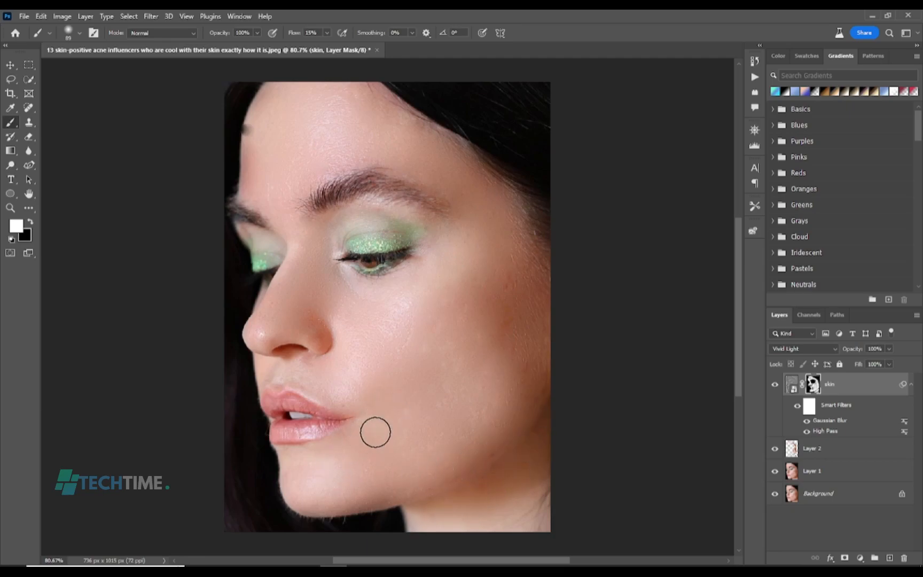
{"action": "left_click", "coordinate": [775, 384]}
{"action": "left_click", "coordinate": [775, 384]}
{"action": "left_click", "coordinate": [775, 384]}
{"action": "left_click", "coordinate": [775, 385]}
Stamp all visible layers into a new layer at the top of the stack and convert it to a smart object.
{"action": "key", "text": "ctrl+shift+alt+e"}
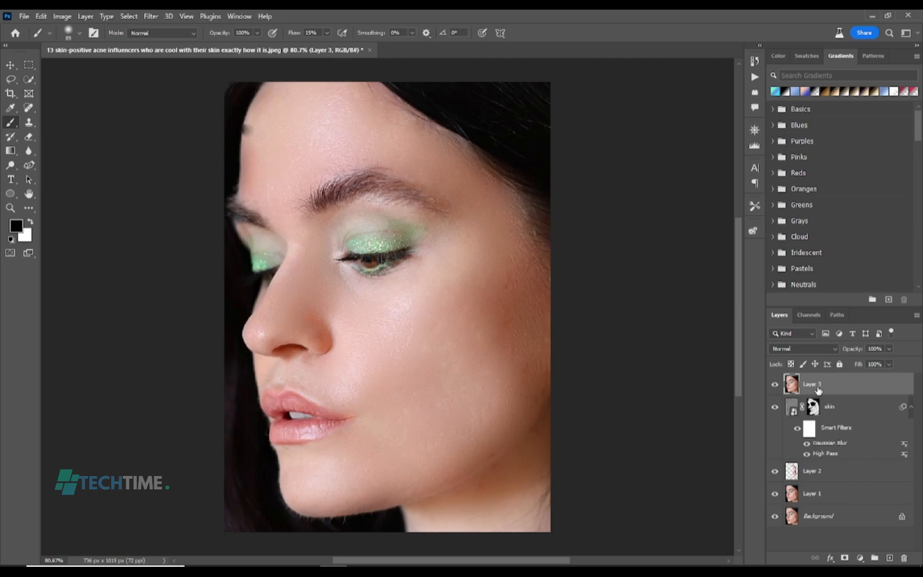
{"action": "right_click", "coordinate": [809, 387]}
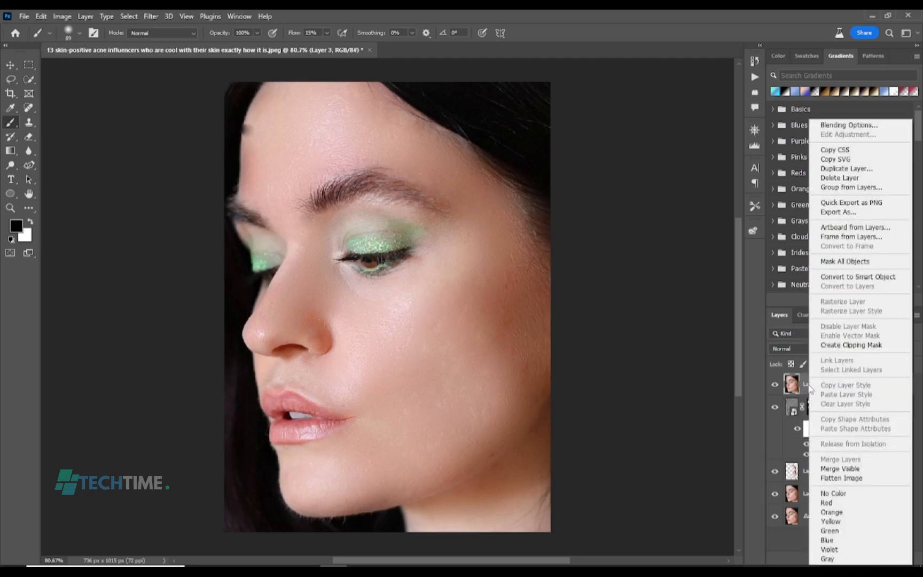
{"action": "left_click", "coordinate": [838, 281]}
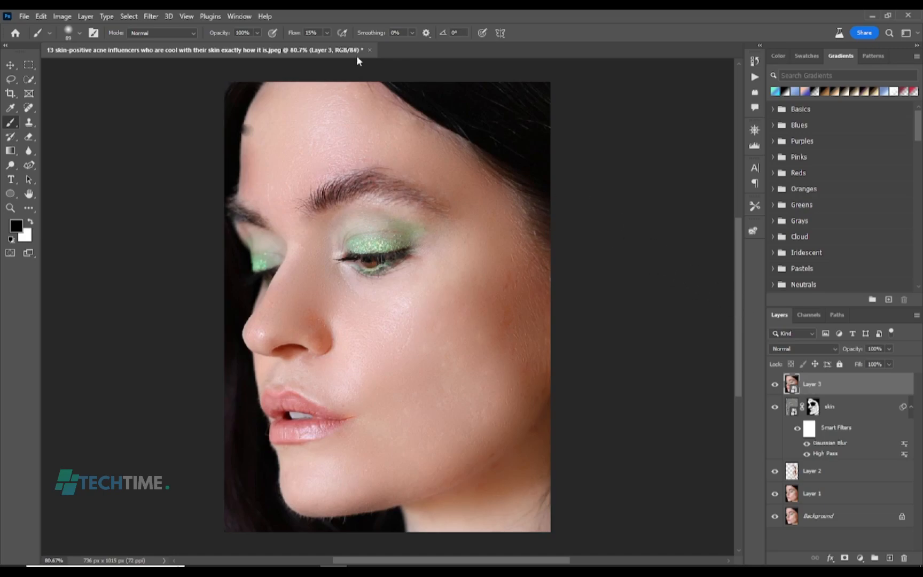
Start the Camera Raw Filter on the stamped layer and set Tint to +8 and Contrast to +12.
{"action": "left_click", "coordinate": [154, 16]}
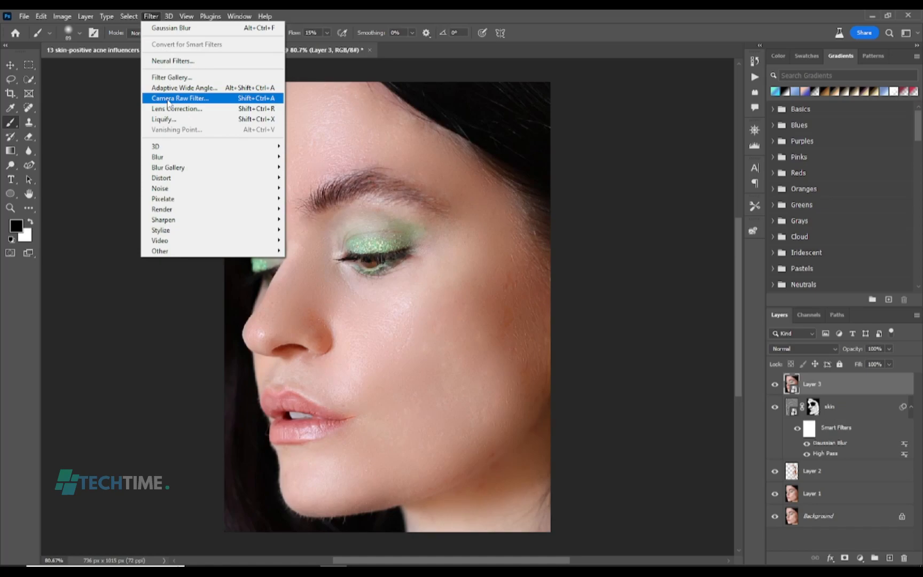
{"action": "left_click", "coordinate": [200, 101]}
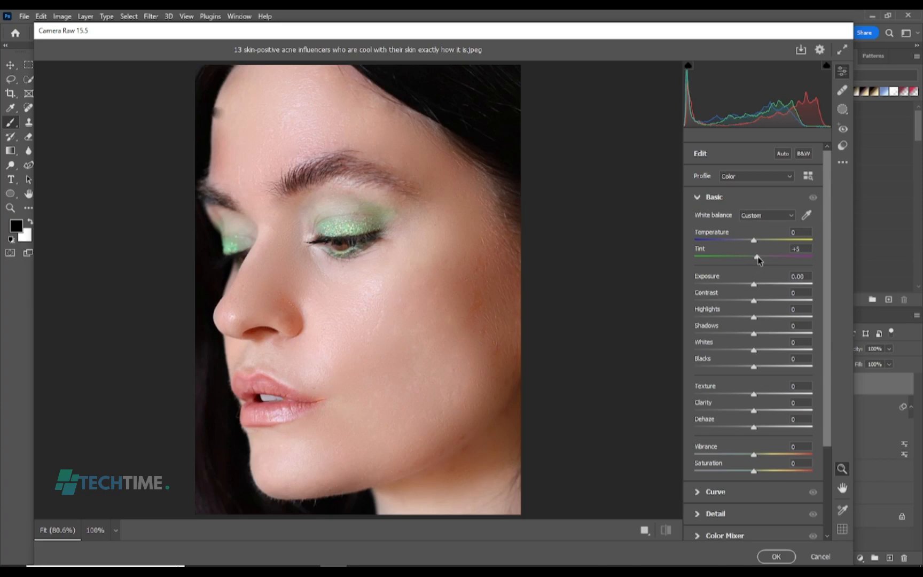
{"action": "left_click_drag", "start_coordinate": [760, 259], "coordinate": [762, 263]}
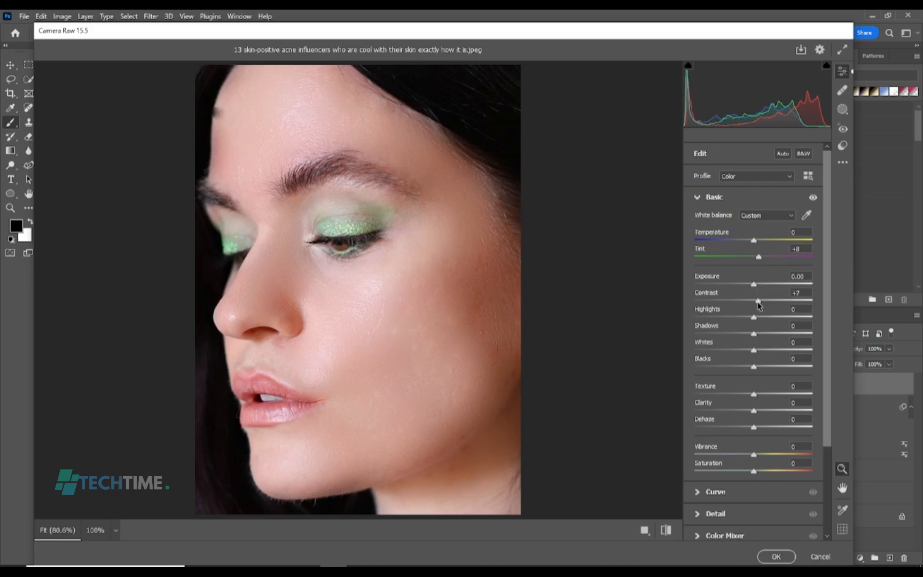
{"action": "left_click_drag", "start_coordinate": [759, 301], "coordinate": [760, 302]}
Set Texture to -42, Clarity to +24 and Dehaze to +8 in the Basic adjustments.
{"action": "scroll", "coordinate": [721, 392], "scroll_direction": "down", "scroll_amount": 3}
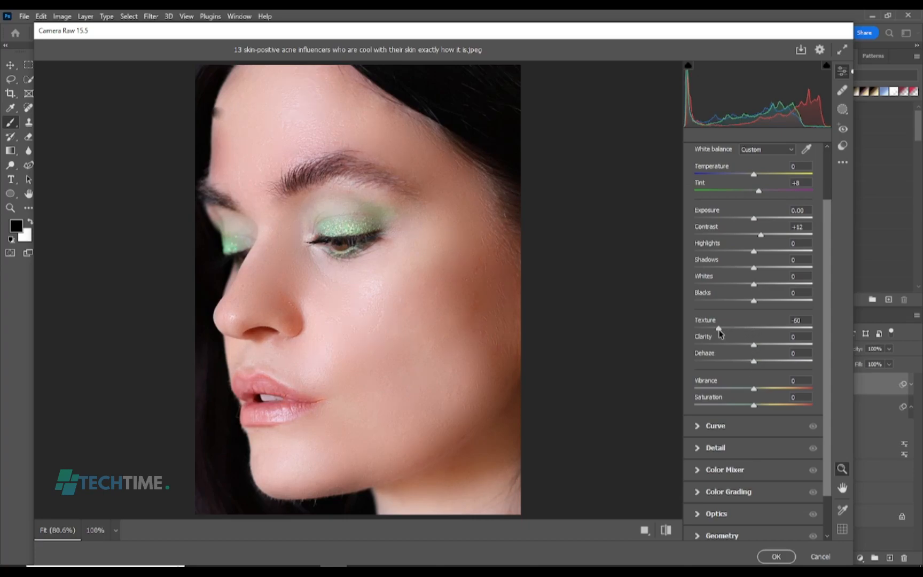
{"action": "left_click_drag", "start_coordinate": [722, 331], "coordinate": [723, 332]}
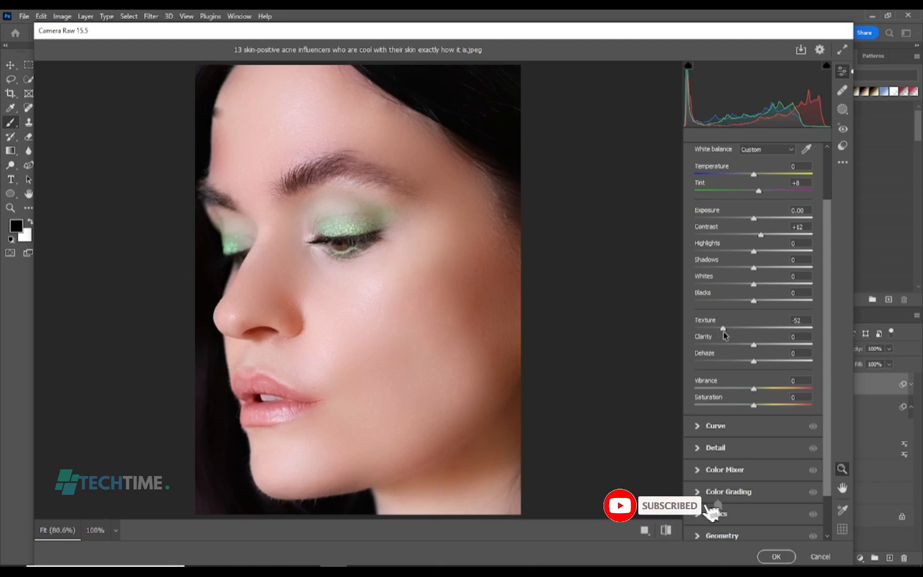
{"action": "left_click_drag", "start_coordinate": [724, 332], "coordinate": [728, 332]}
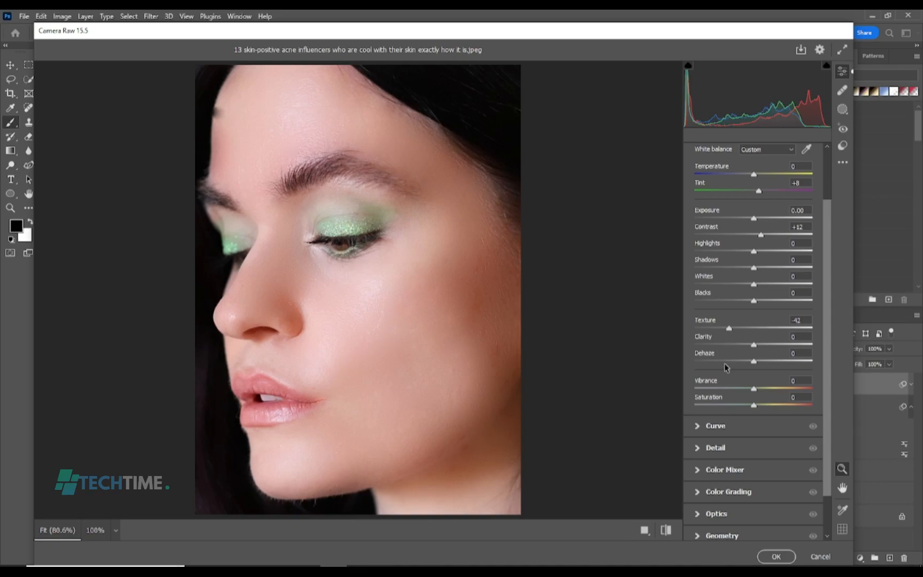
{"action": "left_click_drag", "start_coordinate": [754, 345], "coordinate": [768, 346]}
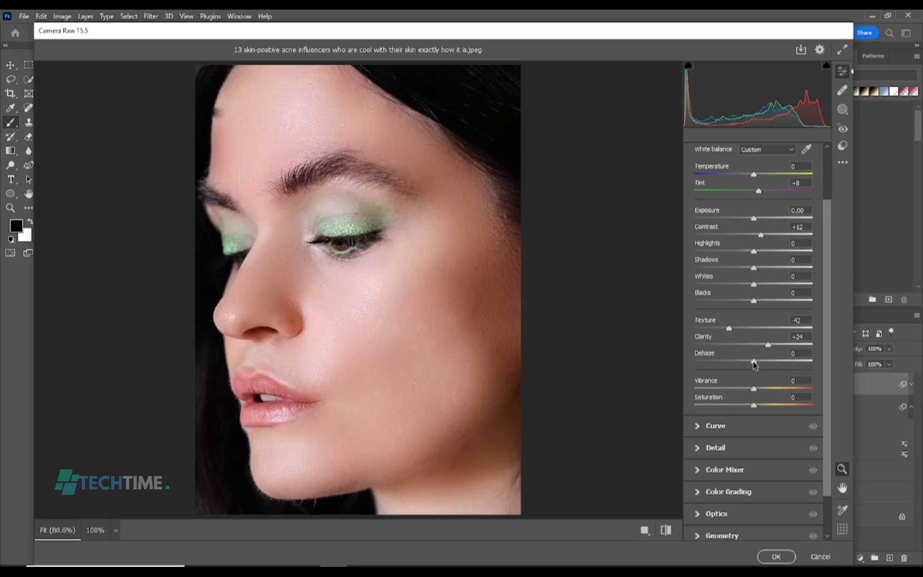
{"action": "left_click_drag", "start_coordinate": [757, 364], "coordinate": [760, 364]}
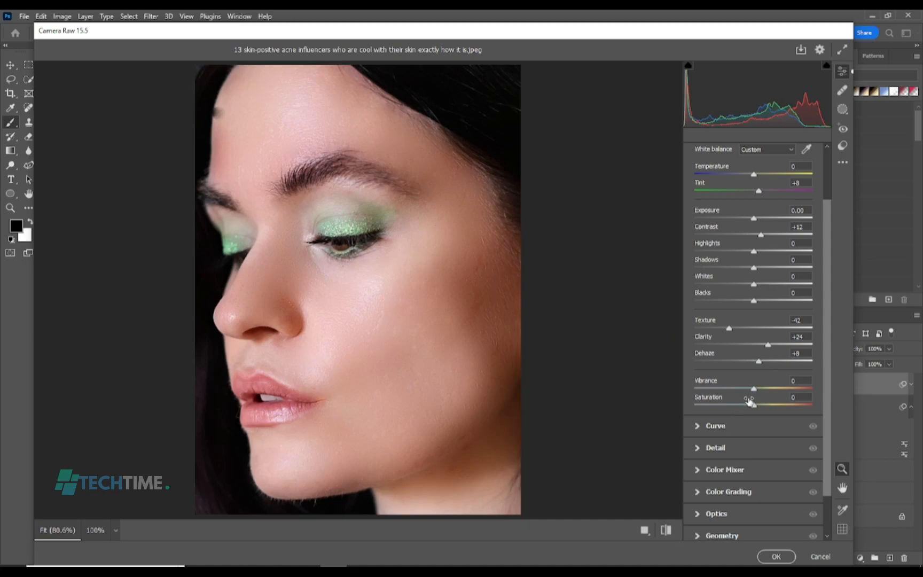
Increase Sharpening to around the middle of its range and add slight noise reduction in the Detail adjustments.
{"action": "scroll", "coordinate": [747, 400], "scroll_direction": "down", "scroll_amount": 2}
{"action": "left_click", "coordinate": [693, 398]}
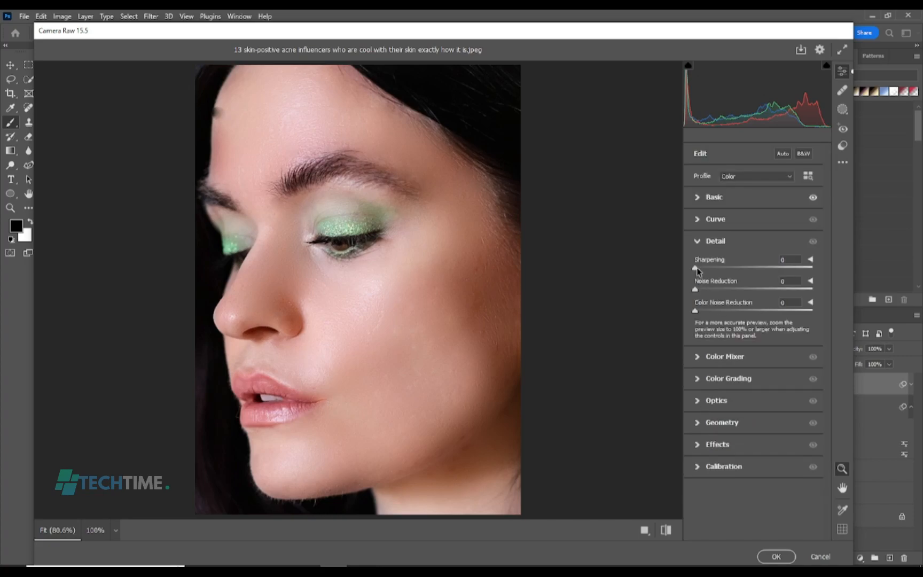
{"action": "left_click_drag", "start_coordinate": [696, 268], "coordinate": [751, 273]}
{"action": "left_click_drag", "start_coordinate": [765, 279], "coordinate": [766, 281]}
{"action": "left_click_drag", "start_coordinate": [697, 288], "coordinate": [704, 312]}
Raise the saturation of the greens and the reds in the Color Mixer.
{"action": "left_click", "coordinate": [697, 357]}
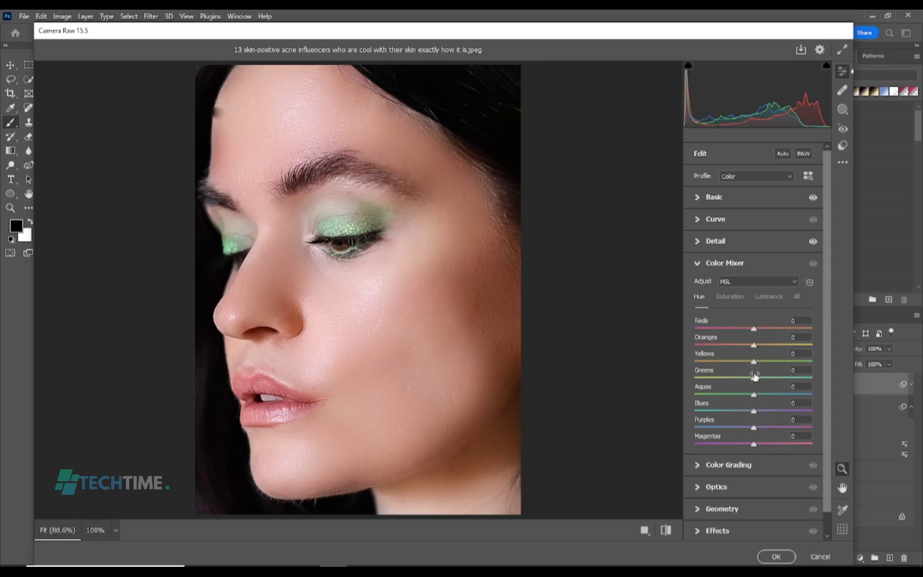
{"action": "left_click", "coordinate": [737, 298]}
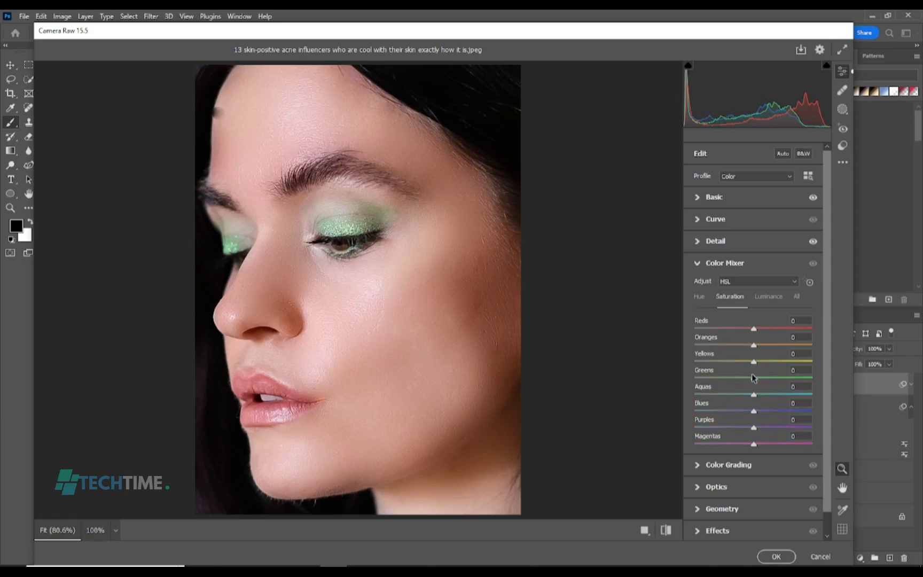
{"action": "mouse_move", "coordinate": [753, 376]}
{"action": "left_mouse_down"}
{"action": "mouse_move", "coordinate": [781, 380]}
{"action": "mouse_move", "coordinate": [763, 380]}
{"action": "left_mouse_up"}
{"action": "left_click_drag", "start_coordinate": [754, 328], "coordinate": [773, 333]}
Add Grain of 6 with Size 31 and Roughness 36, compare before and after, and apply the Camera Raw adjustments.
{"action": "scroll", "coordinate": [731, 419], "scroll_direction": "down", "scroll_amount": 1}
{"action": "left_click", "coordinate": [703, 506]}
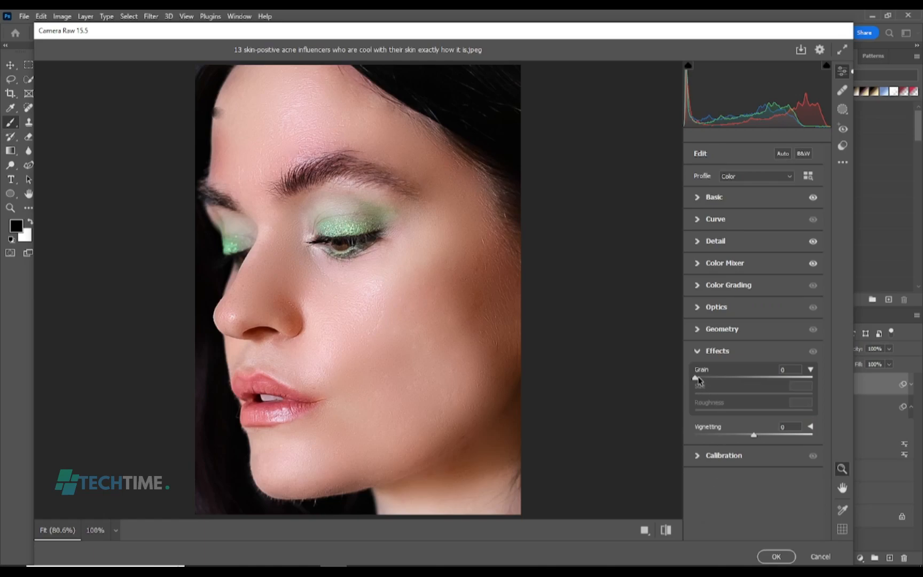
{"action": "left_click_drag", "start_coordinate": [698, 377], "coordinate": [702, 378]}
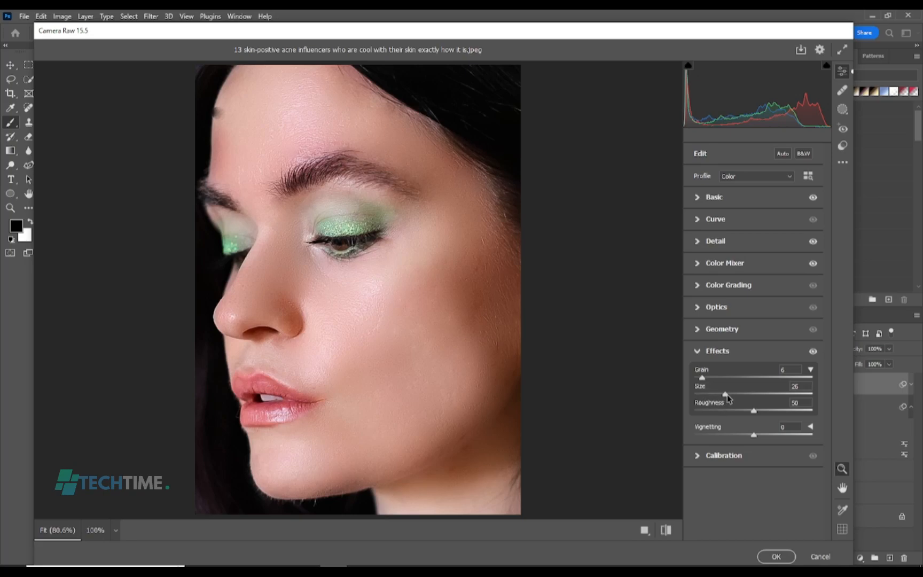
{"action": "left_click_drag", "start_coordinate": [729, 395], "coordinate": [731, 394]}
{"action": "left_click_drag", "start_coordinate": [753, 411], "coordinate": [737, 413]}
{"action": "left_click", "coordinate": [672, 532]}
{"action": "left_click", "coordinate": [672, 533]}
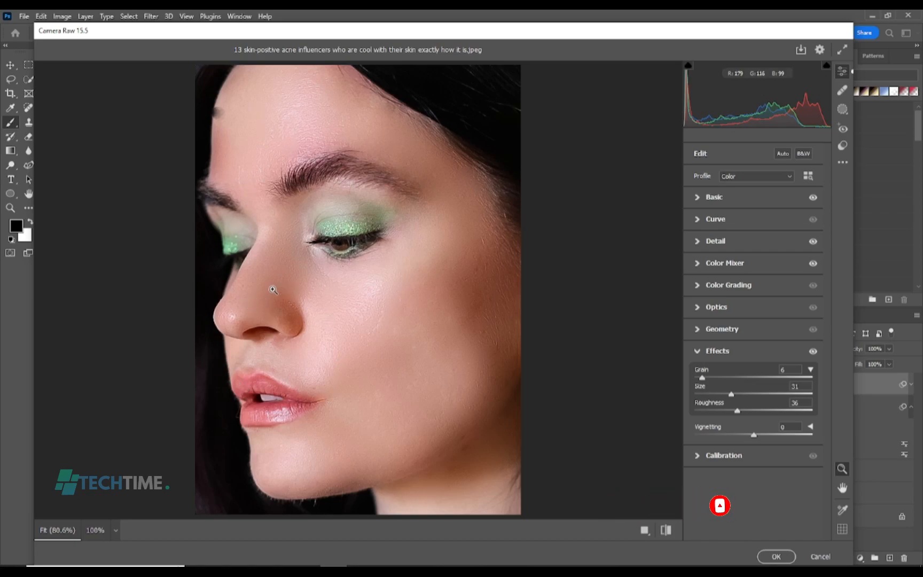
{"action": "left_click", "coordinate": [777, 556]}
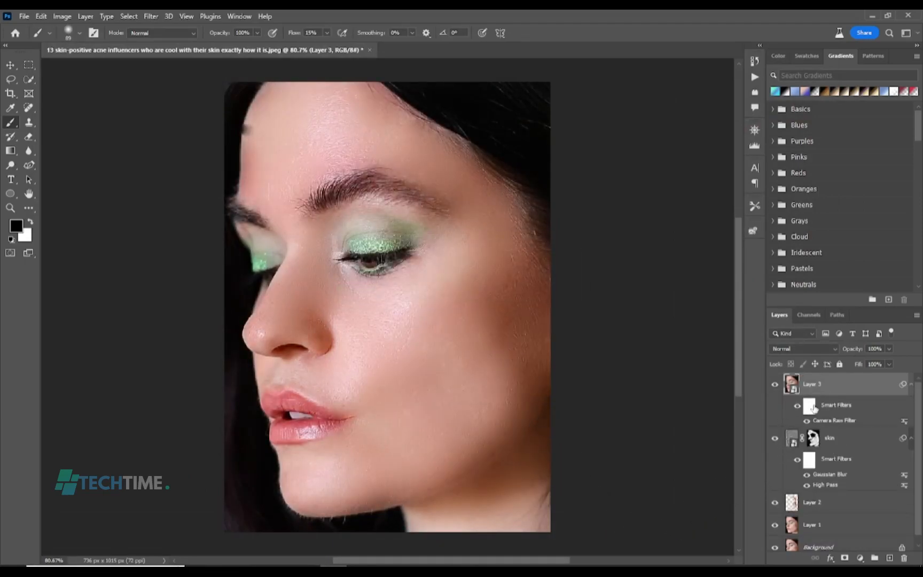
Hide the skin layer and switch Layer 3 off and on to compare the portrait before and after the retouch.
{"action": "scroll", "coordinate": [836, 417], "scroll_direction": "down", "scroll_amount": 1}
{"action": "scroll", "coordinate": [838, 433], "scroll_direction": "up", "scroll_amount": 1}
{"action": "left_click", "coordinate": [775, 438]}
{"action": "left_click", "coordinate": [775, 385]}
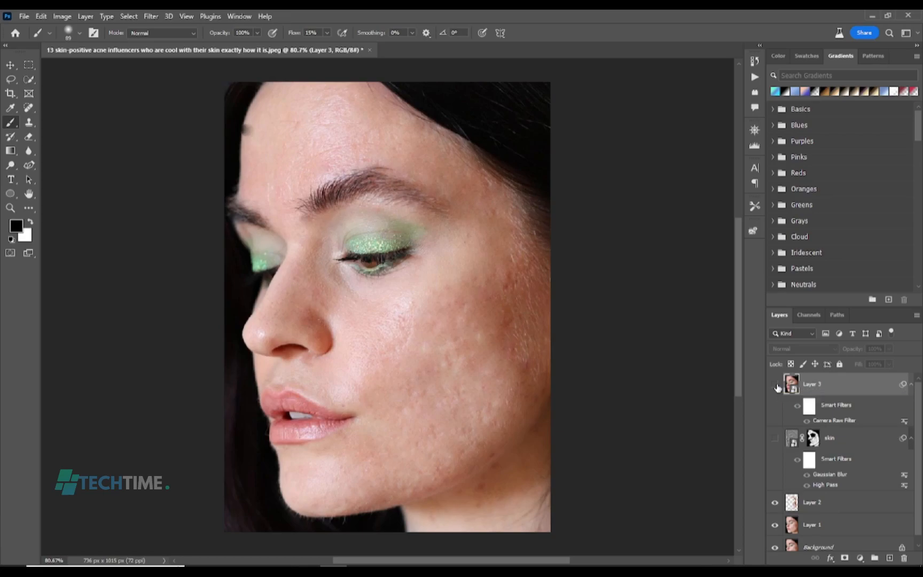
{"action": "left_click", "coordinate": [775, 384]}
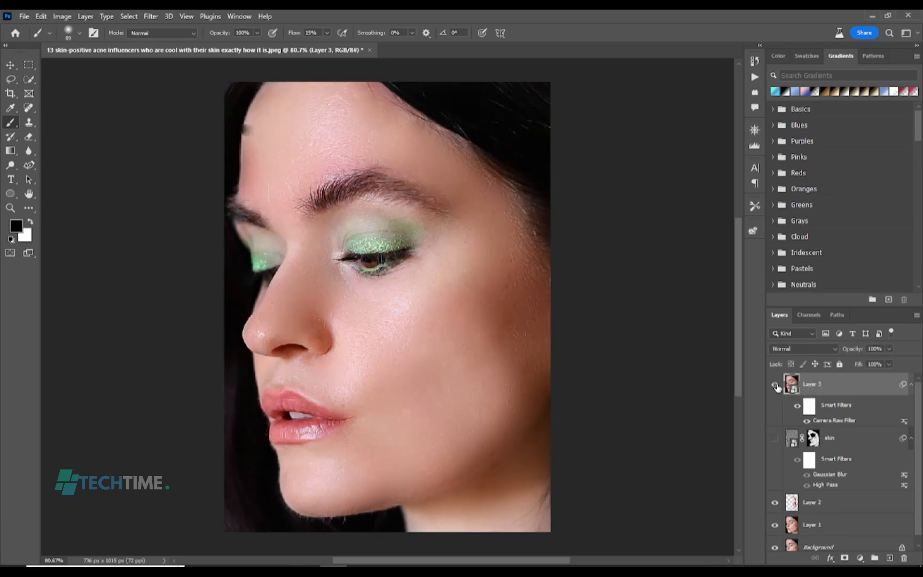